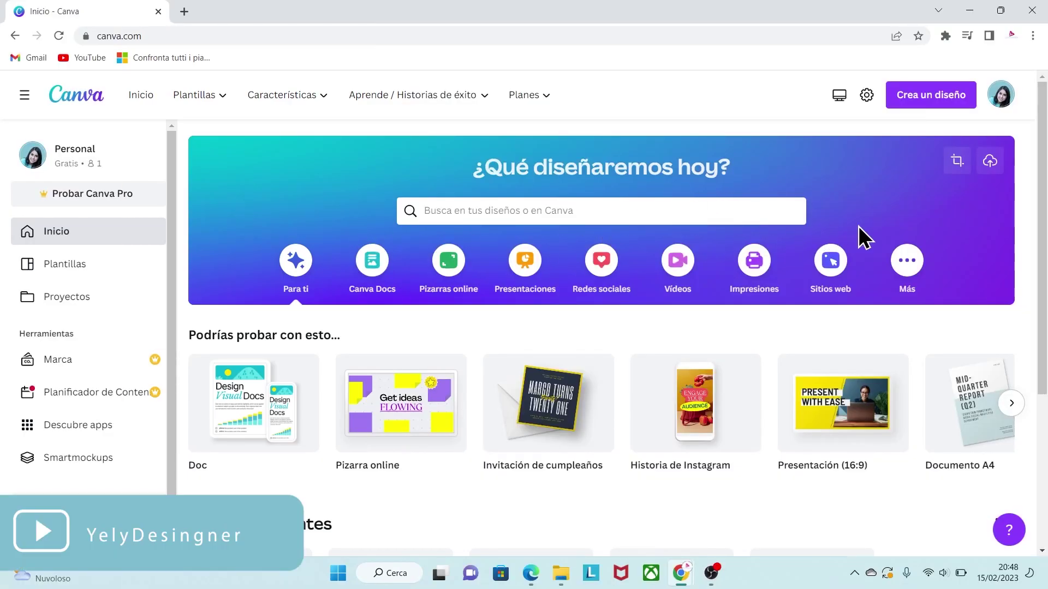
# Step: Create a new custom-size design 10 cm wide and 15 cm high
pyautogui.click(933, 105)
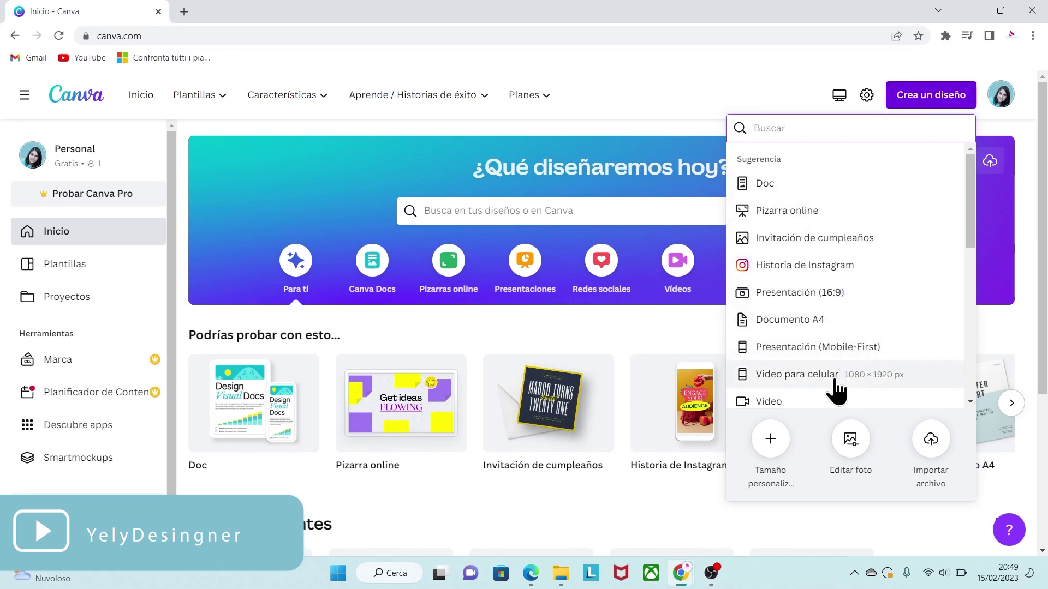
pyautogui.click(780, 447)
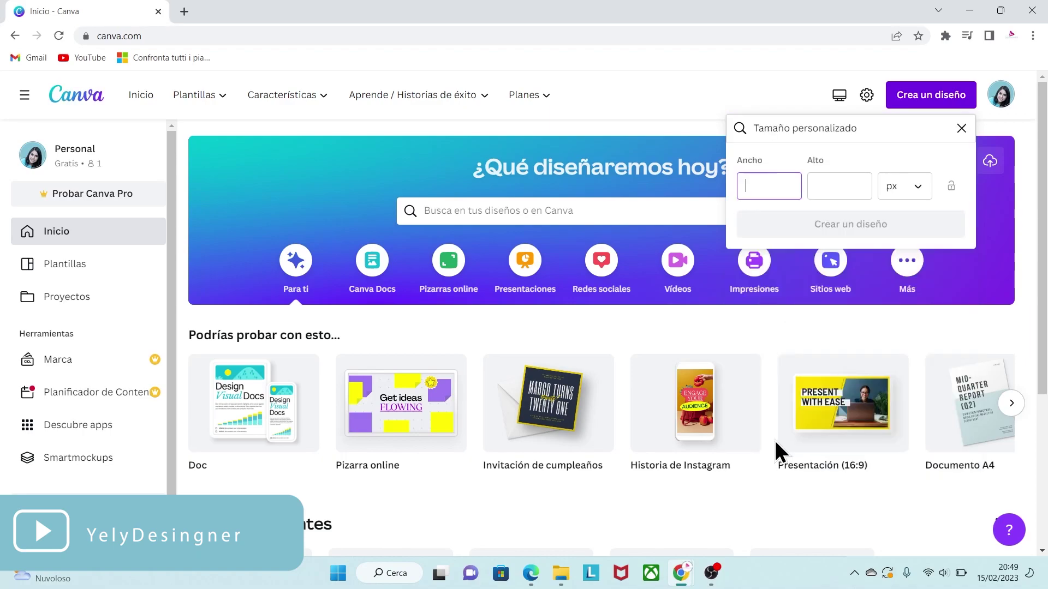
pyautogui.click(919, 191)
pyautogui.click(900, 308)
pyautogui.click(825, 184)
pyautogui.write('15')
pyautogui.click(849, 228)
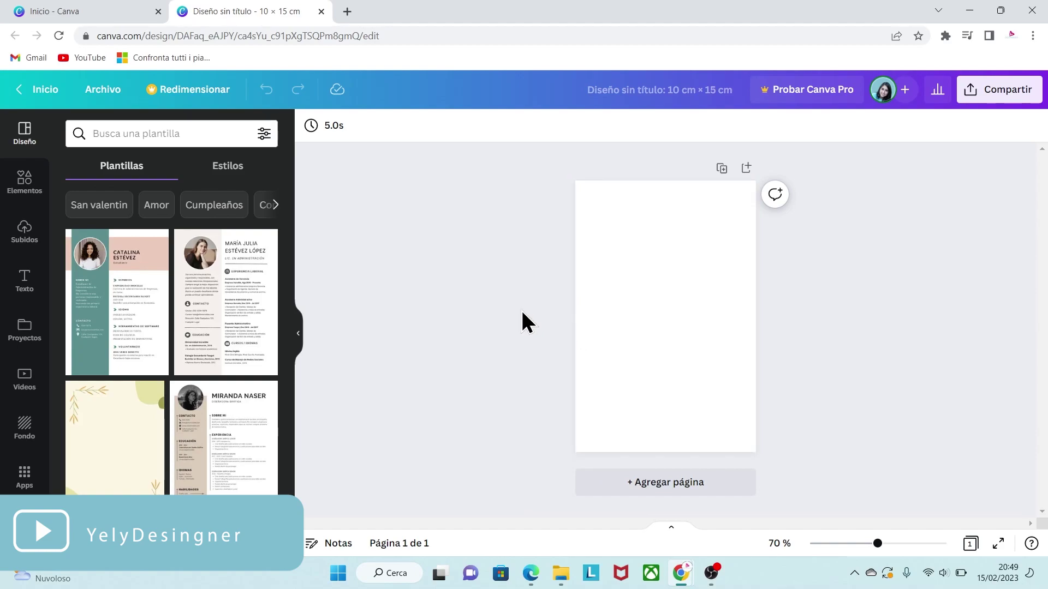
# Step: Upload all the images from the INVITACION GRAFICA INTERACTIVA folder
pyautogui.click(24, 235)
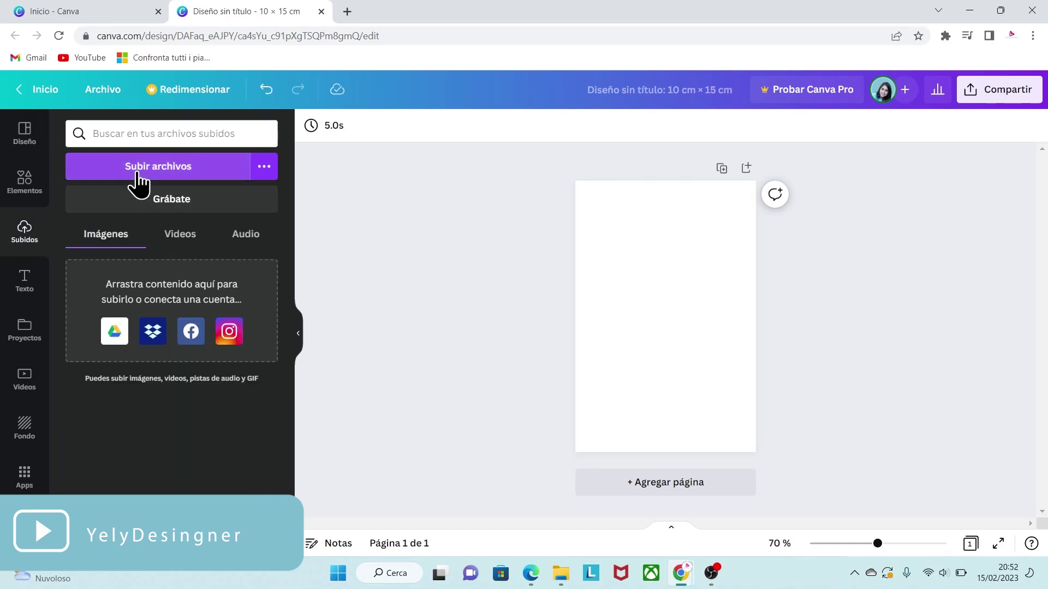
pyautogui.click(136, 175)
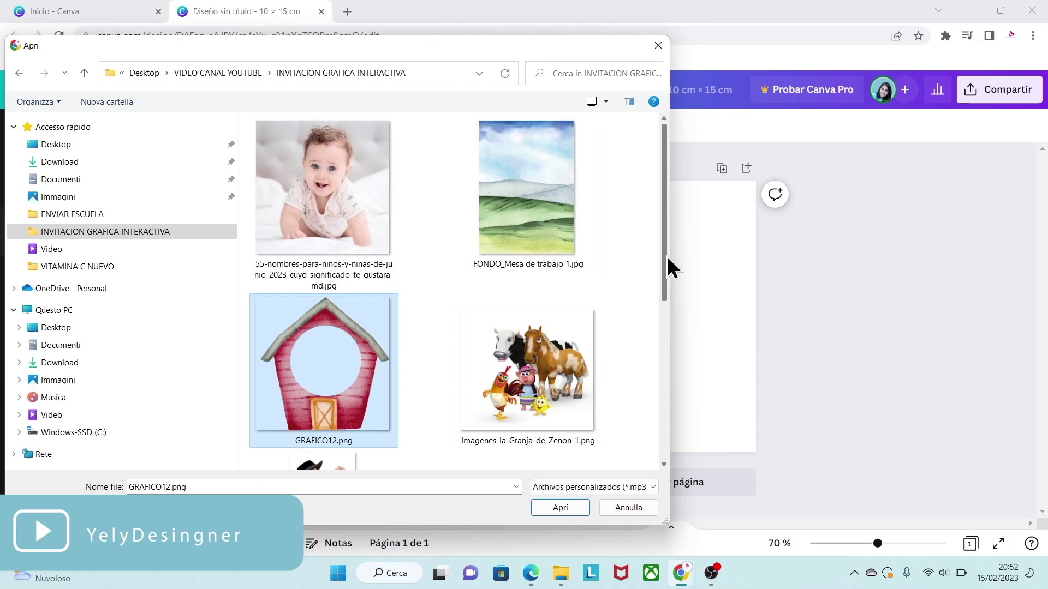
pyautogui.moveTo(665, 256); pyautogui.dragTo(657, 381)
pyautogui.click(521, 329)
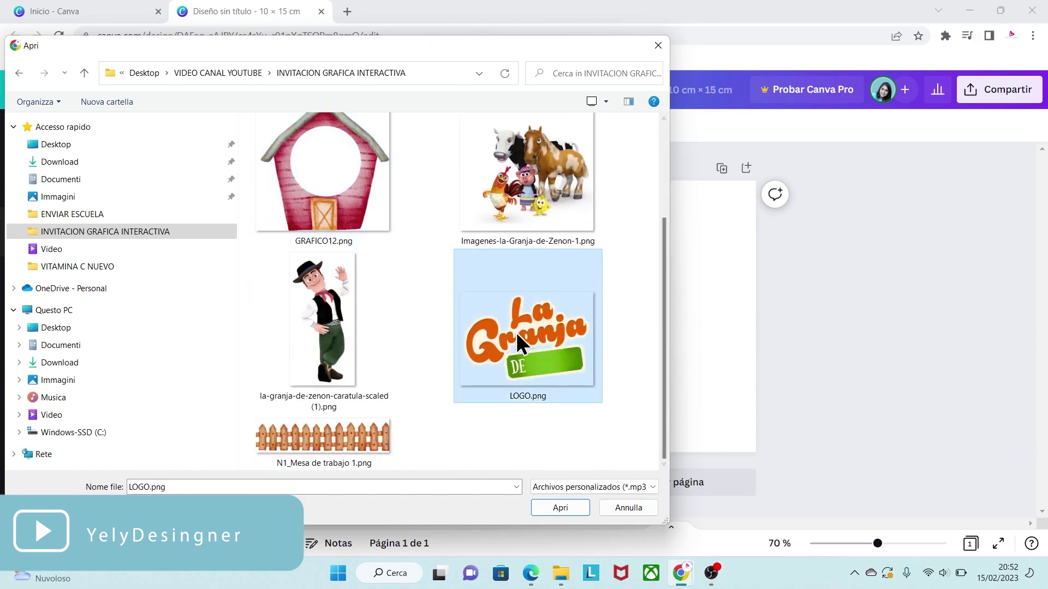
pyautogui.click(351, 317)
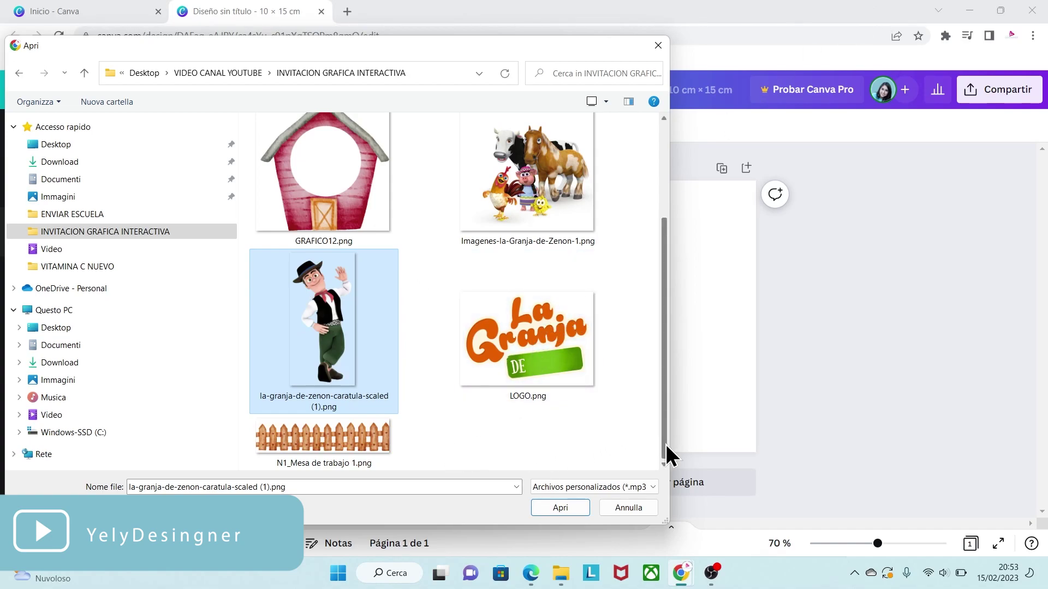
pyautogui.moveTo(622, 448); pyautogui.dragTo(295, 87)
pyautogui.click(561, 508)
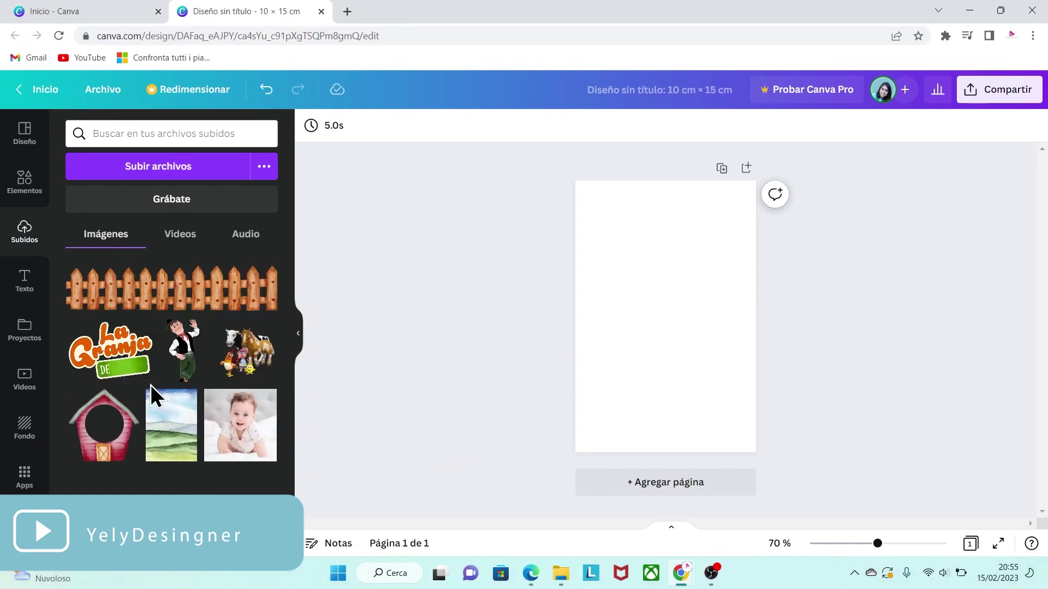
# Step: Add the uploaded landscape image and enlarge it to cover the whole page as the background
pyautogui.click(178, 432)
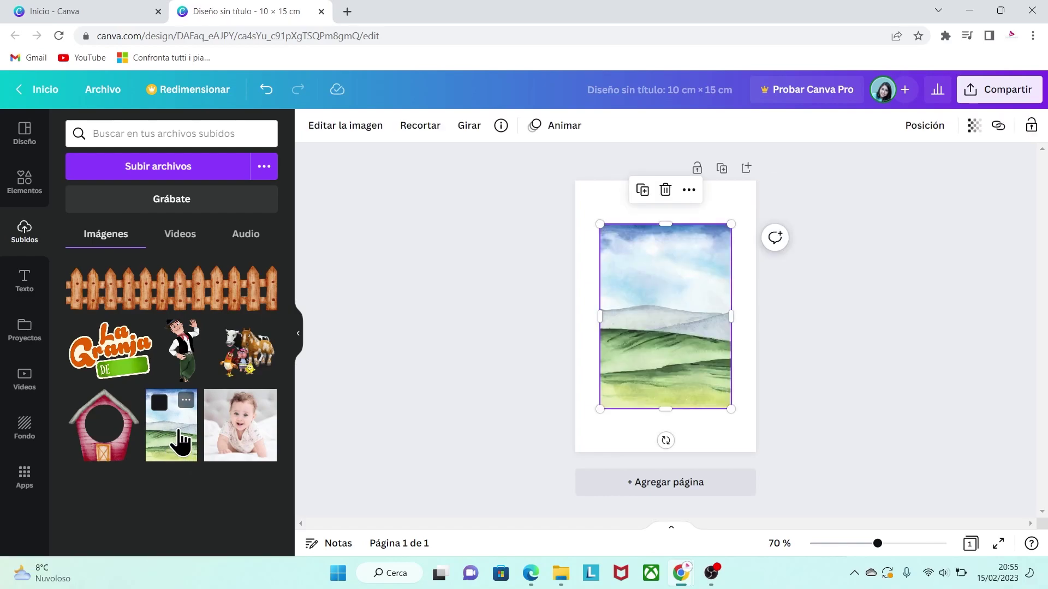
pyautogui.moveTo(605, 224); pyautogui.dragTo(569, 181)
pyautogui.moveTo(731, 408); pyautogui.dragTo(770, 451)
pyautogui.moveTo(664, 146); pyautogui.dragTo(660, 133)
pyautogui.click(821, 427)
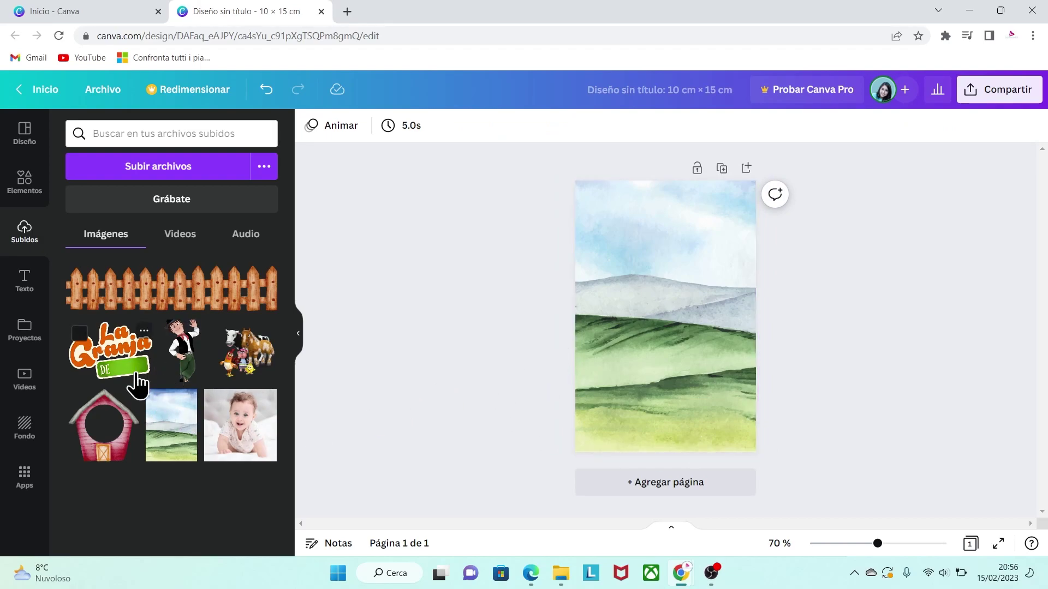
# Step: Add the farm animals image, enlarge it and place it at the right side of the page
pyautogui.click(247, 363)
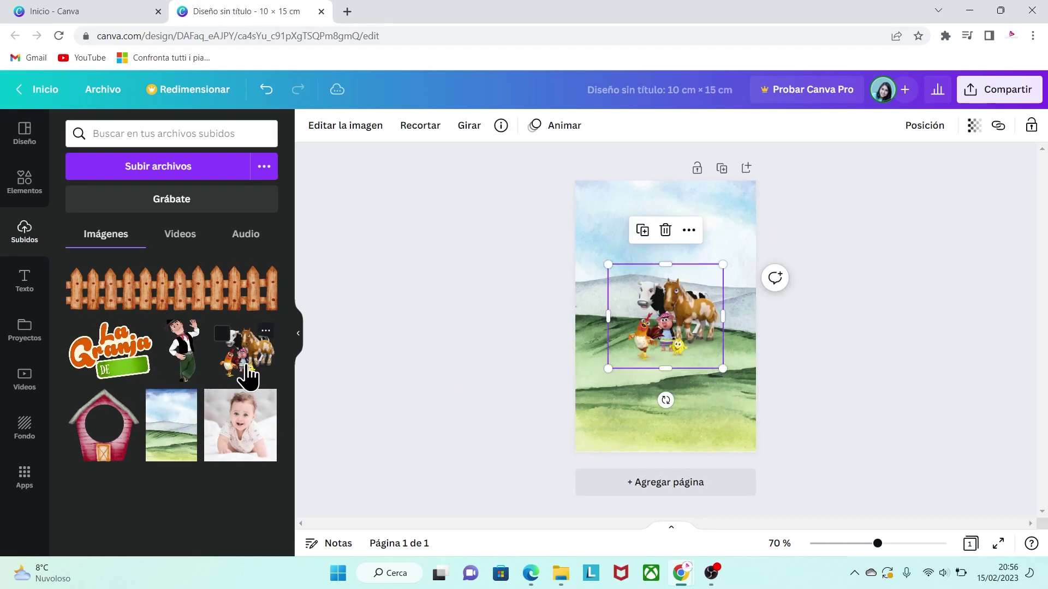
pyautogui.moveTo(677, 323); pyautogui.dragTo(709, 293)
pyautogui.moveTo(650, 339); pyautogui.dragTo(623, 352)
# Step: Add the farmer image, scale it to about half the page height and place it at the left edge
pyautogui.click(183, 350)
pyautogui.moveTo(878, 544); pyautogui.dragTo(908, 544)
pyautogui.moveTo(561, 271); pyautogui.dragTo(585, 364)
pyautogui.moveTo(455, 178); pyautogui.dragTo(540, 350)
pyautogui.moveTo(611, 473); pyautogui.dragTo(509, 281)
pyautogui.moveTo(908, 544); pyautogui.dragTo(882, 544)
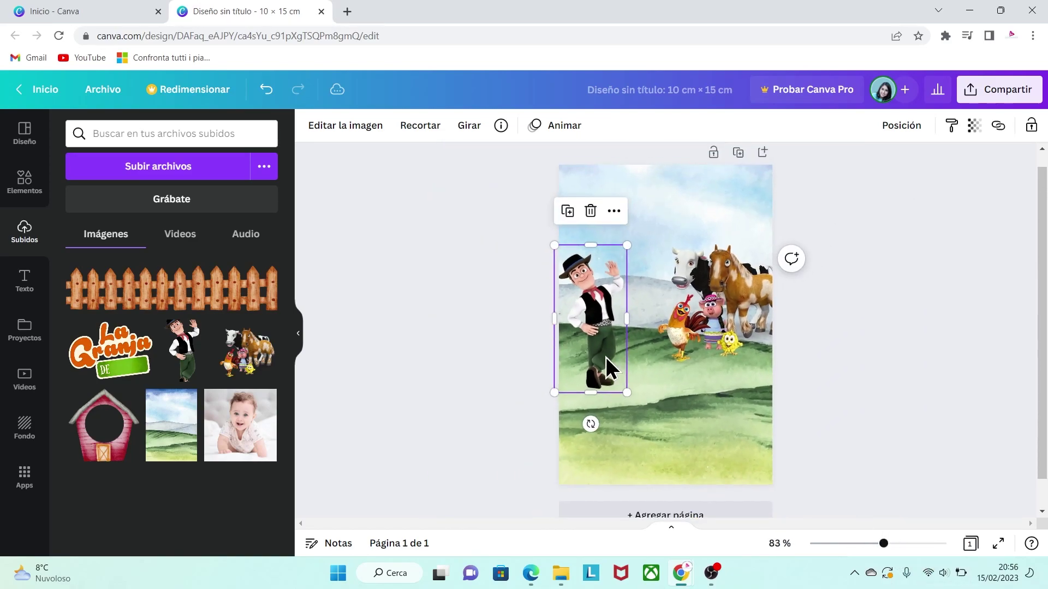
# Step: Add the red barn in the upper middle of the page and bring the farm animals one layer forward
pyautogui.click(117, 451)
pyautogui.moveTo(698, 385); pyautogui.dragTo(690, 331)
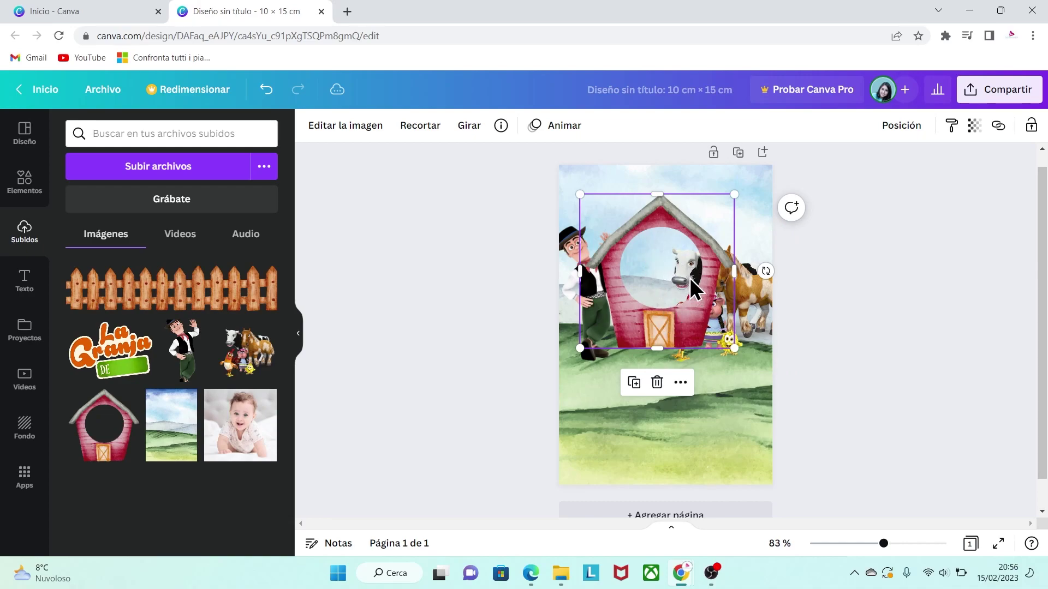
pyautogui.click(749, 296)
pyautogui.rightClick(747, 291)
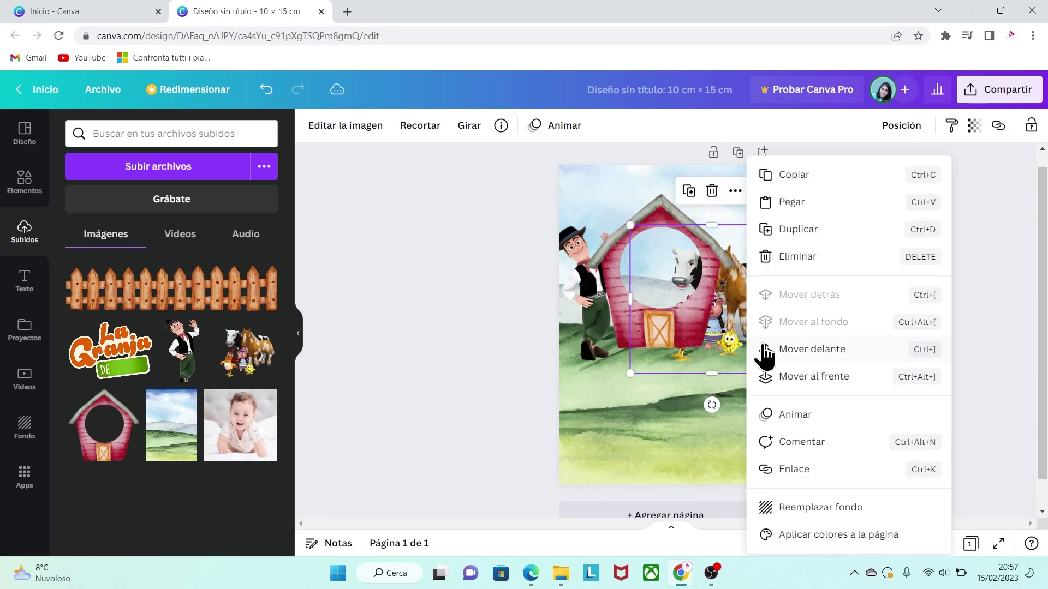
pyautogui.click(807, 351)
# Step: Enlarge the farmer slightly and group him with the barn and the farm animals
pyautogui.click(572, 270)
pyautogui.moveTo(620, 216); pyautogui.dragTo(626, 207)
pyautogui.click(830, 378)
pyautogui.moveTo(794, 380); pyautogui.dragTo(463, 178)
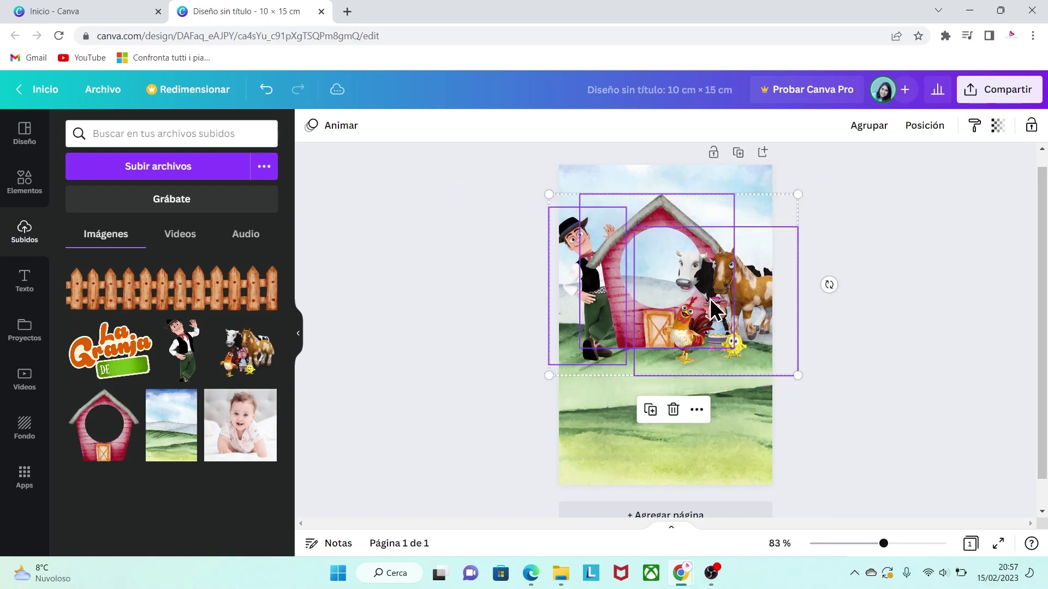
pyautogui.rightClick(711, 298)
pyautogui.click(759, 433)
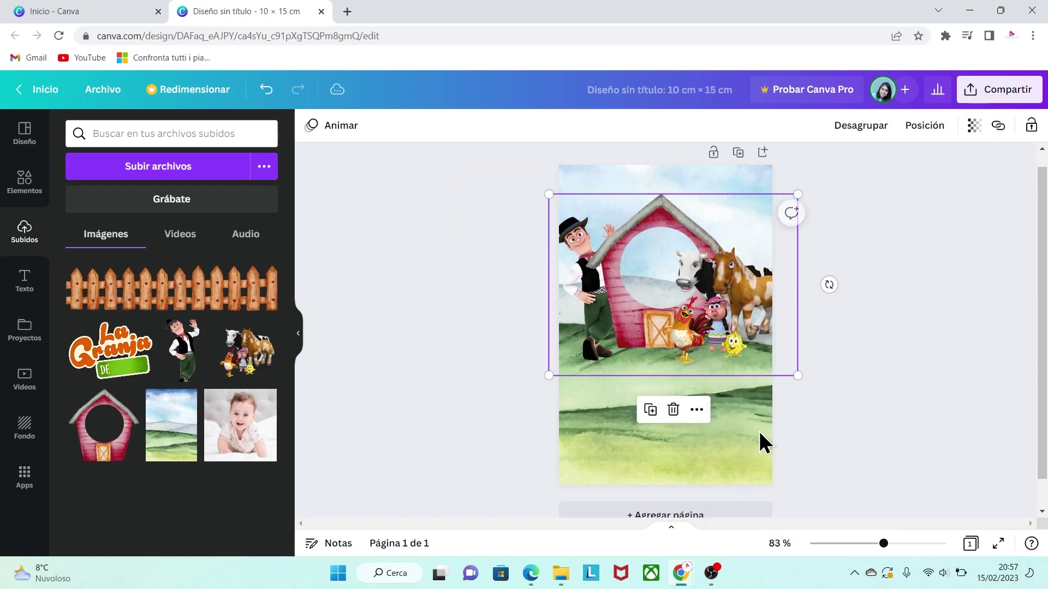
pyautogui.moveTo(710, 299); pyautogui.dragTo(707, 300)
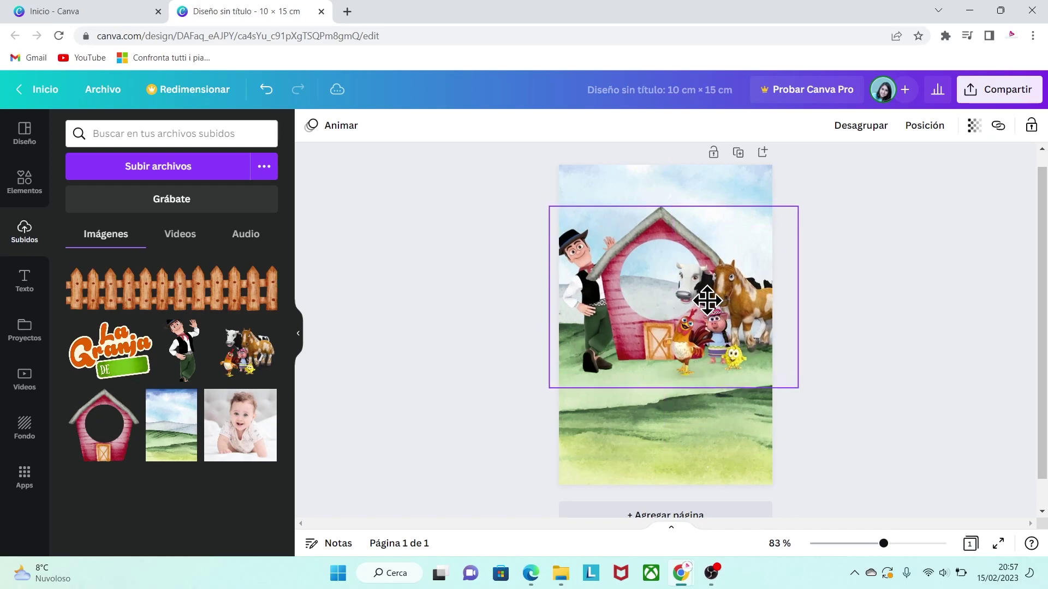
# Step: Add the wooden fence, enlarge it past both page edges and position it in front of the barn and characters
pyautogui.click(206, 305)
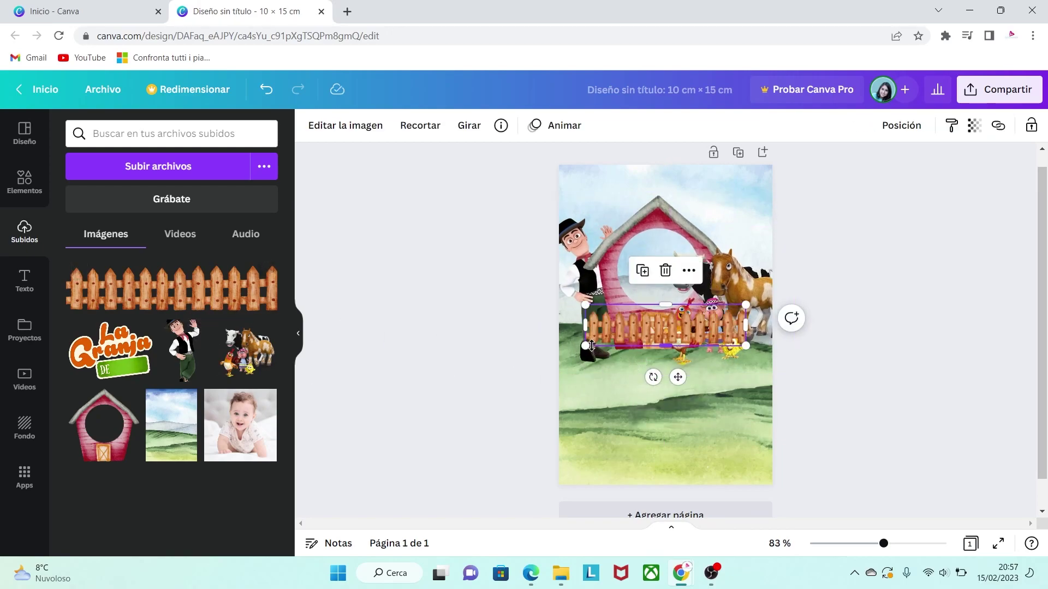
pyautogui.moveTo(580, 347); pyautogui.dragTo(488, 372)
pyautogui.moveTo(653, 343); pyautogui.dragTo(687, 349)
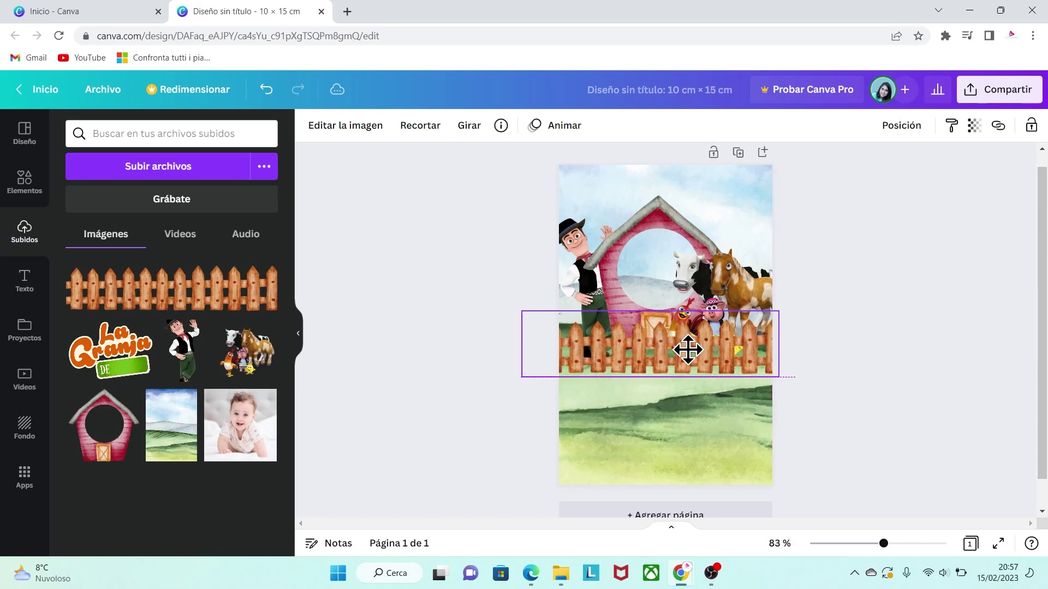
pyautogui.moveTo(778, 309); pyautogui.dragTo(784, 311)
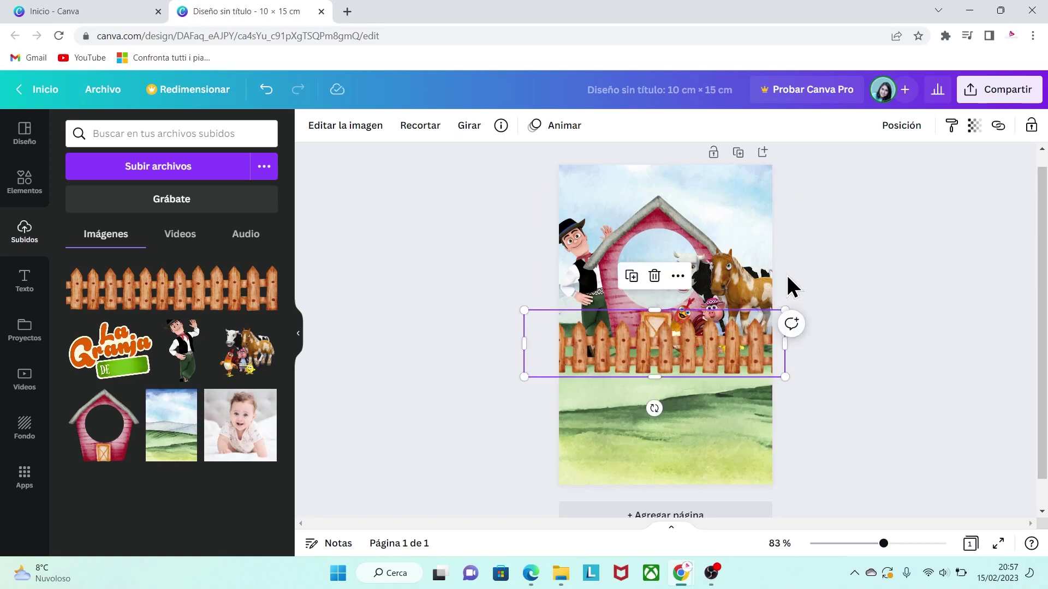
pyautogui.moveTo(604, 375); pyautogui.dragTo(611, 359)
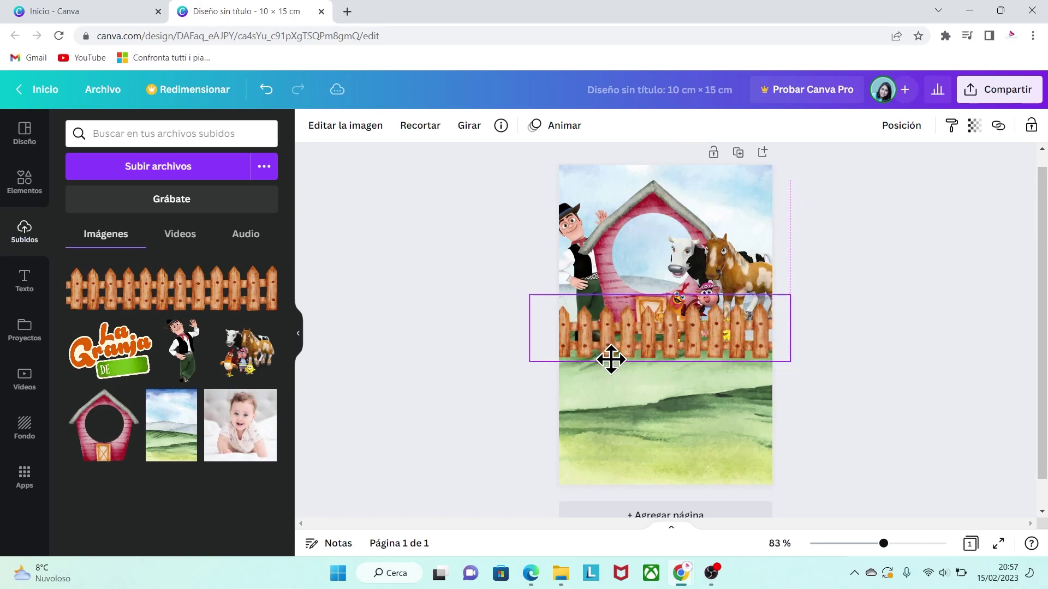
# Step: Group the fence with the barn and characters and centre the group on the page
pyautogui.click(839, 362)
pyautogui.moveTo(833, 380); pyautogui.dragTo(505, 169)
pyautogui.rightClick(705, 275)
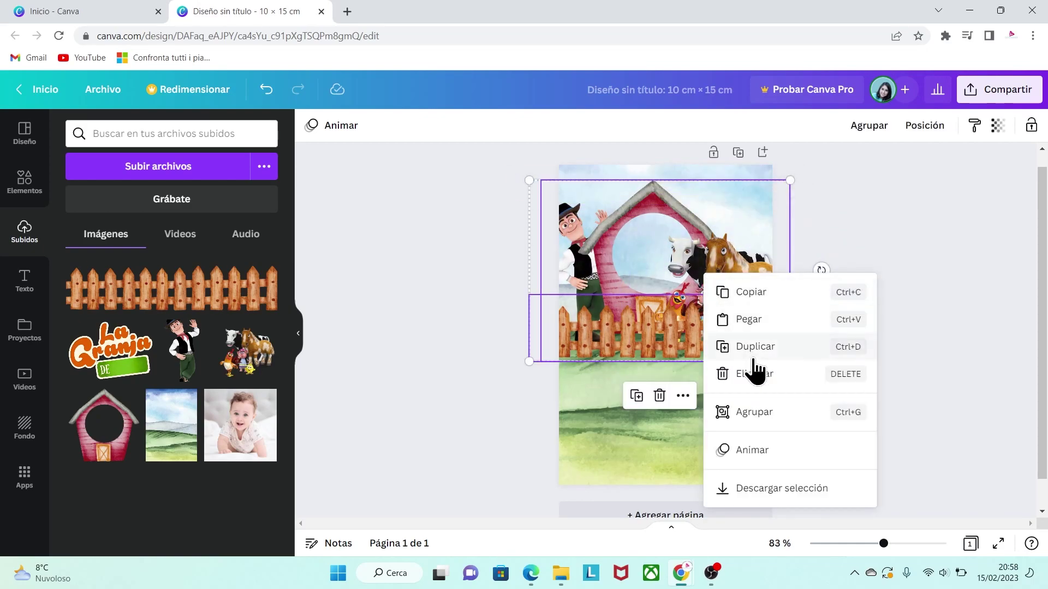
pyautogui.click(745, 411)
pyautogui.moveTo(683, 263); pyautogui.dragTo(689, 270)
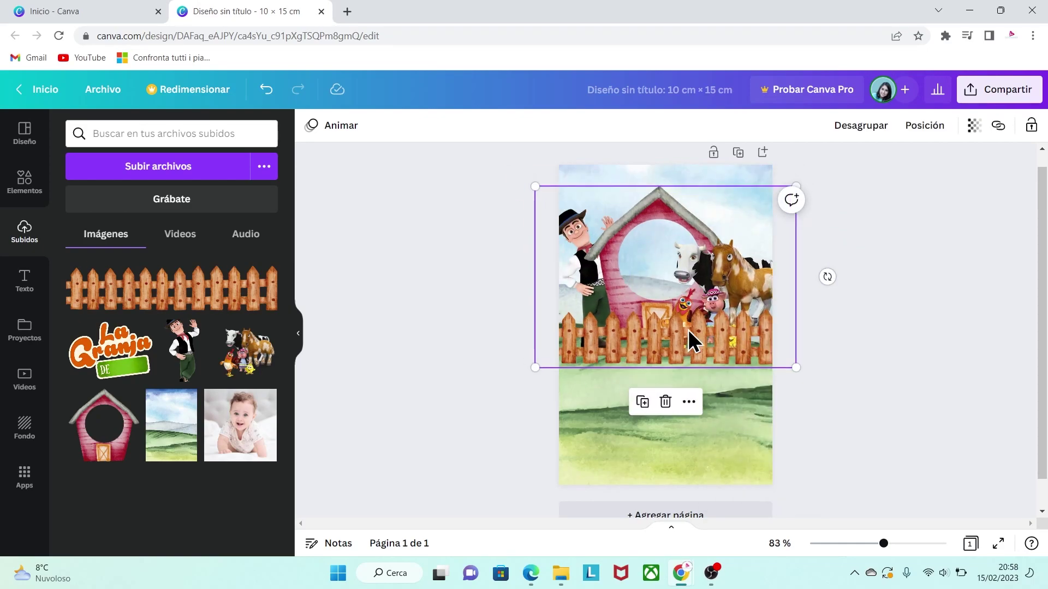
# Step: Add the La Granja logo and place it at the top of the page above the barn
pyautogui.click(115, 373)
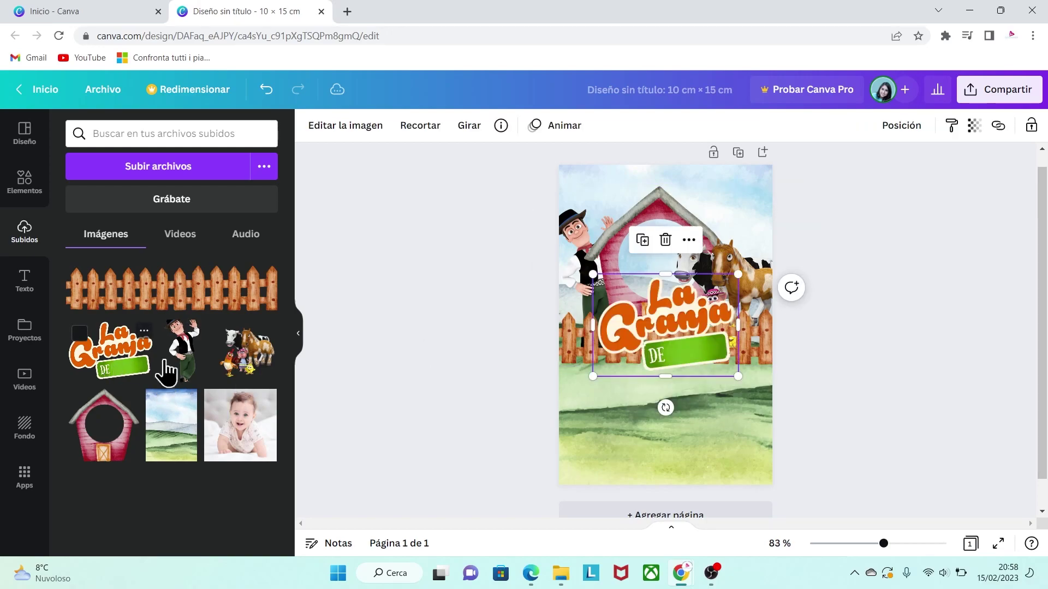
pyautogui.moveTo(668, 348); pyautogui.dragTo(681, 235)
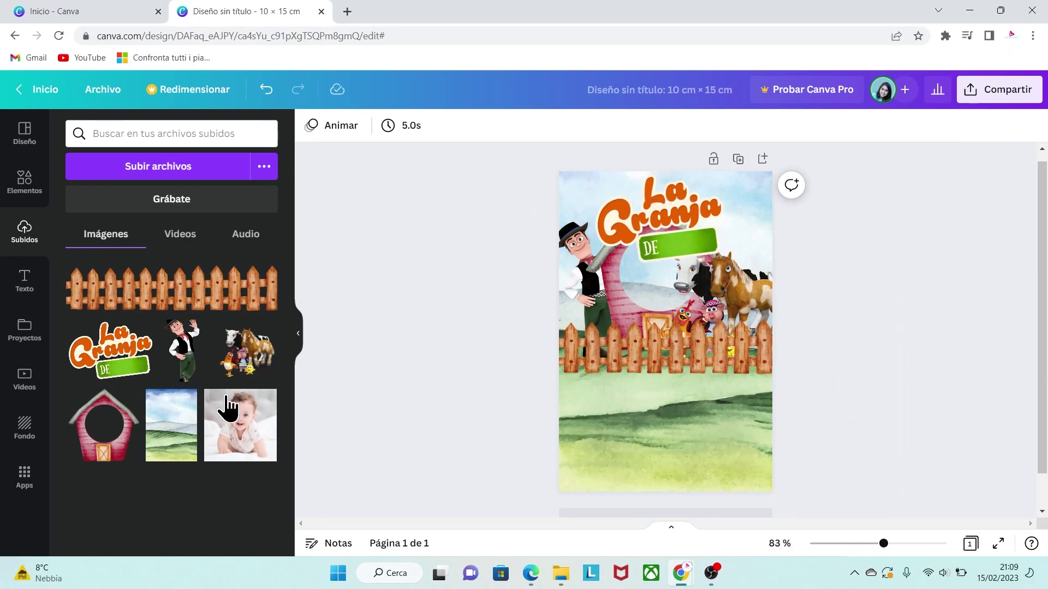
# Step: Search the elements for "marco", add the circular frame from Marcos and place it below the barn at a slightly smaller size
pyautogui.click(25, 180)
pyautogui.click(110, 135)
pyautogui.write('marco')
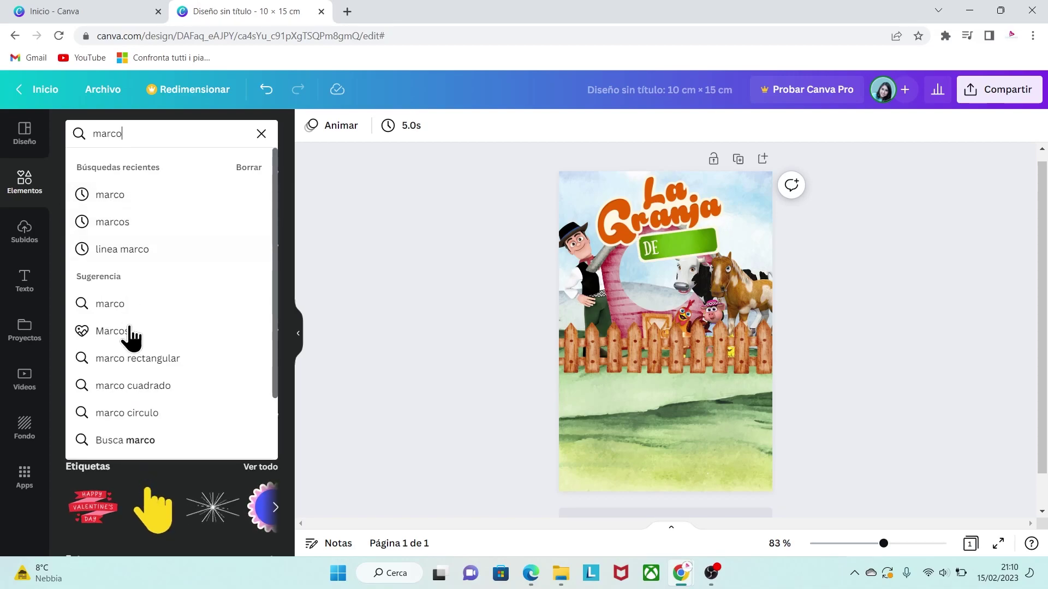
pyautogui.click(115, 330)
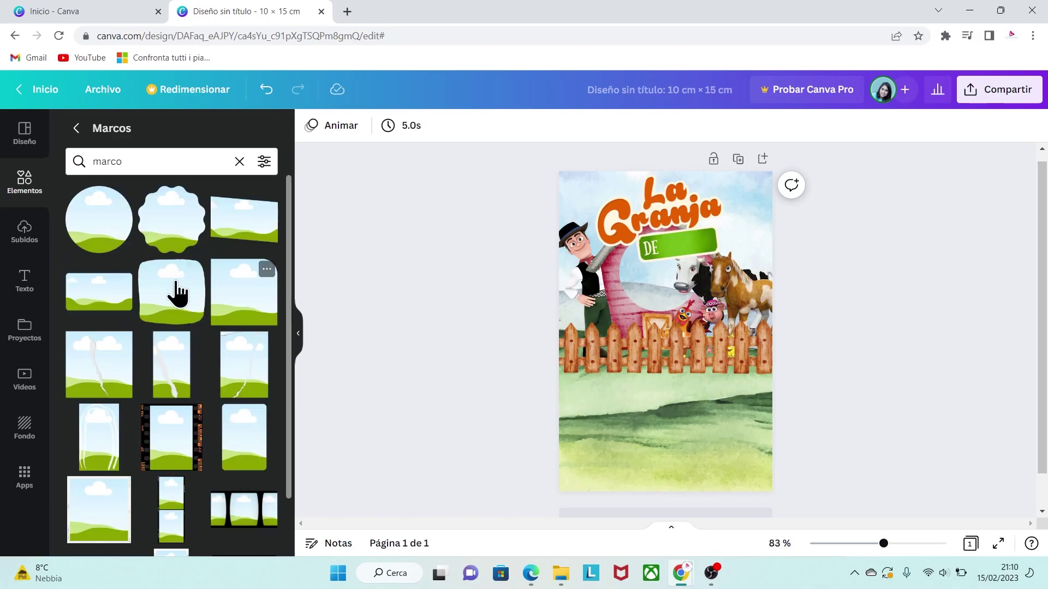
pyautogui.click(87, 228)
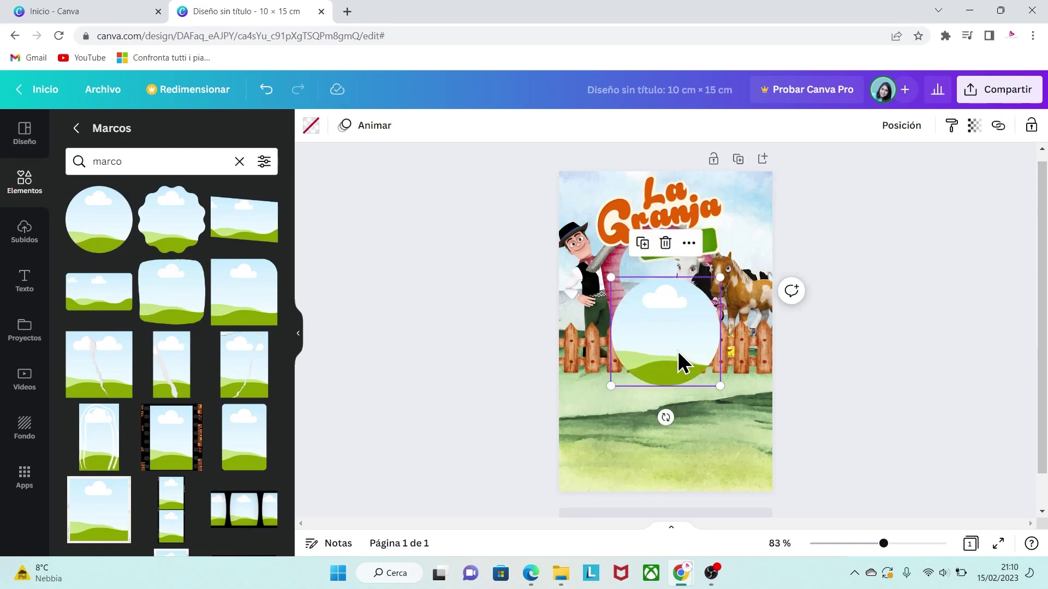
pyautogui.moveTo(674, 342); pyautogui.dragTo(695, 386)
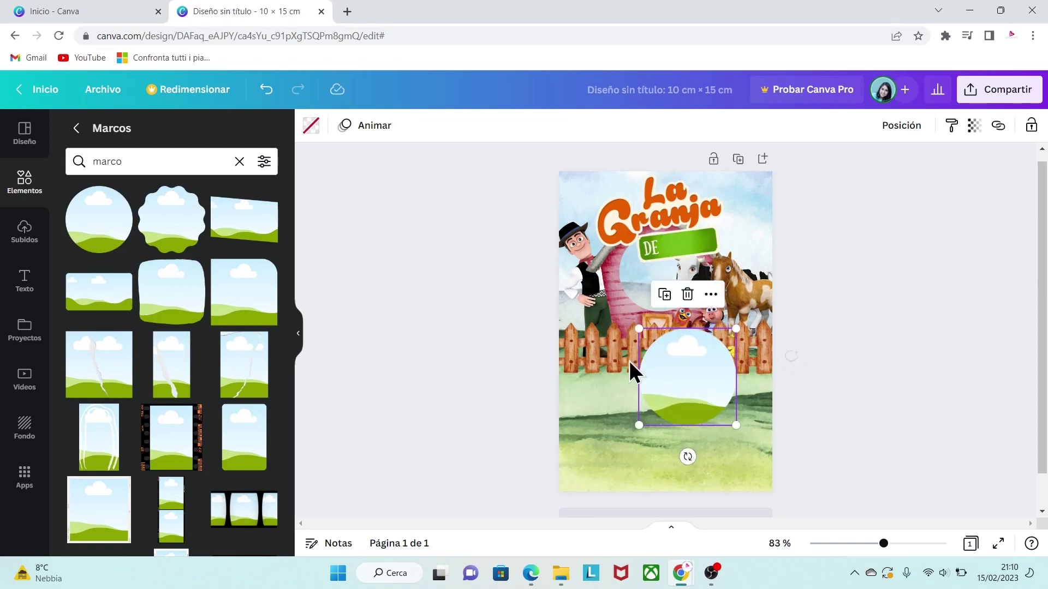
# Step: Fill the circular frame with the baby photo and enlarge the photo inside it to reframe the baby
pyautogui.click(23, 234)
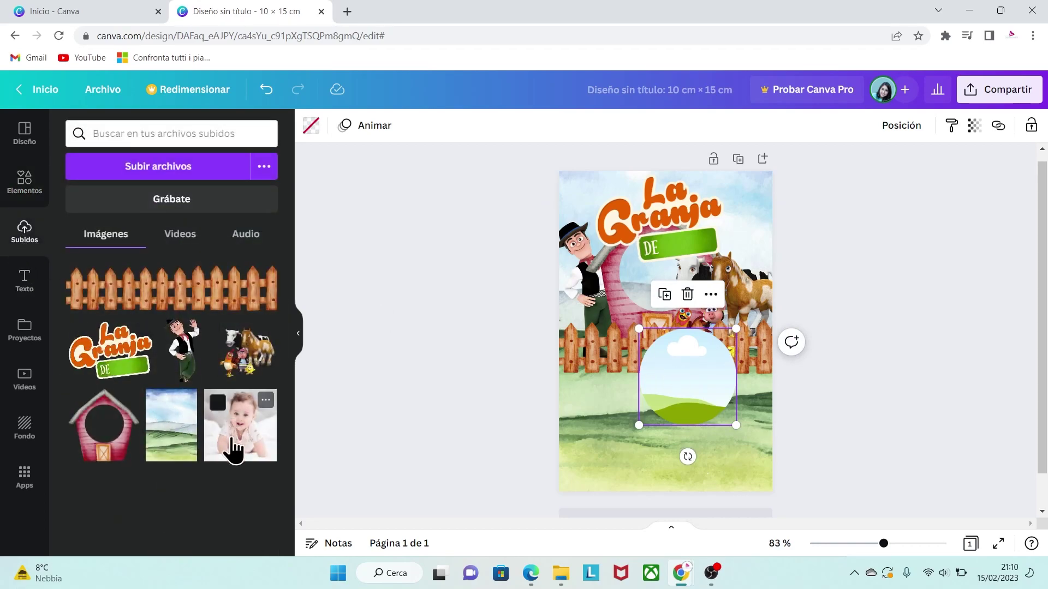
pyautogui.moveTo(248, 444); pyautogui.dragTo(657, 371)
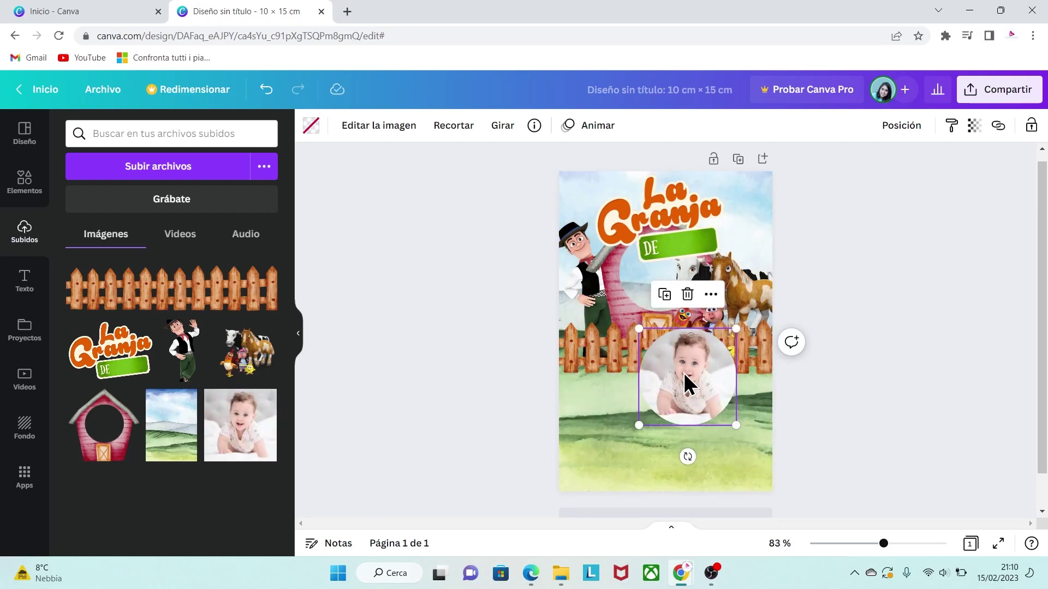
pyautogui.doubleClick(683, 372)
pyautogui.moveTo(640, 328); pyautogui.dragTo(632, 322)
pyautogui.moveTo(632, 425); pyautogui.dragTo(603, 455)
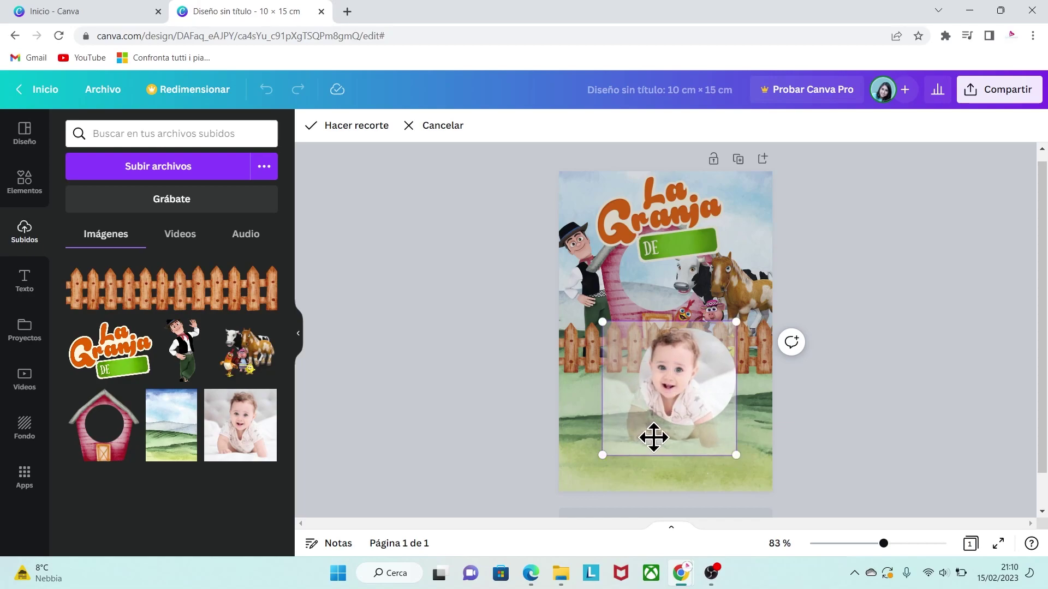
pyautogui.click(807, 420)
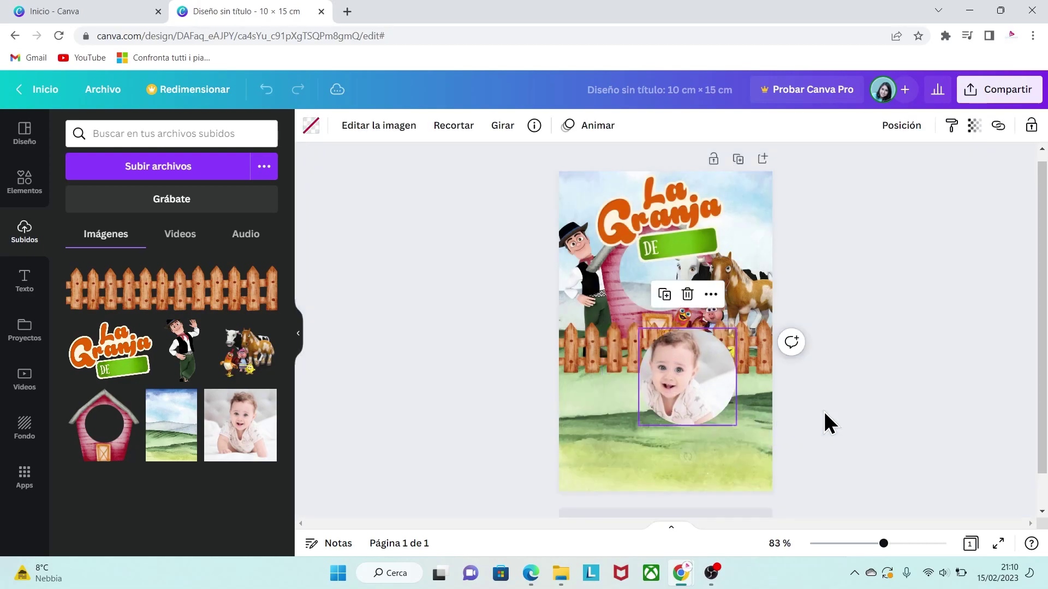
# Step: Move the circular baby photo over the barn's opening and bring the barn, fence and characters group to the front
pyautogui.moveTo(706, 386); pyautogui.dragTo(678, 280)
pyautogui.click(761, 352)
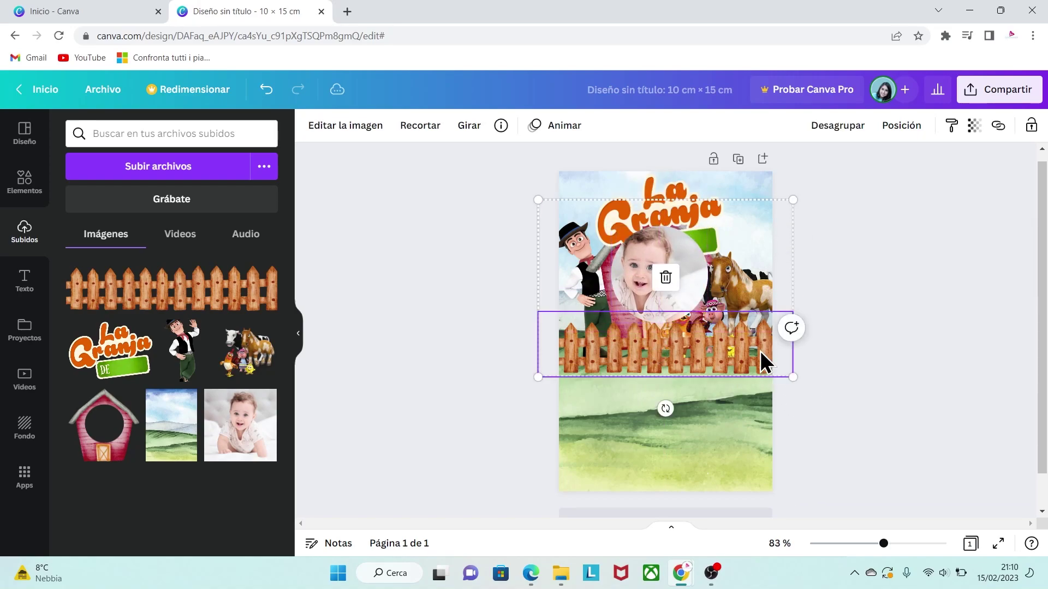
pyautogui.rightClick(760, 354)
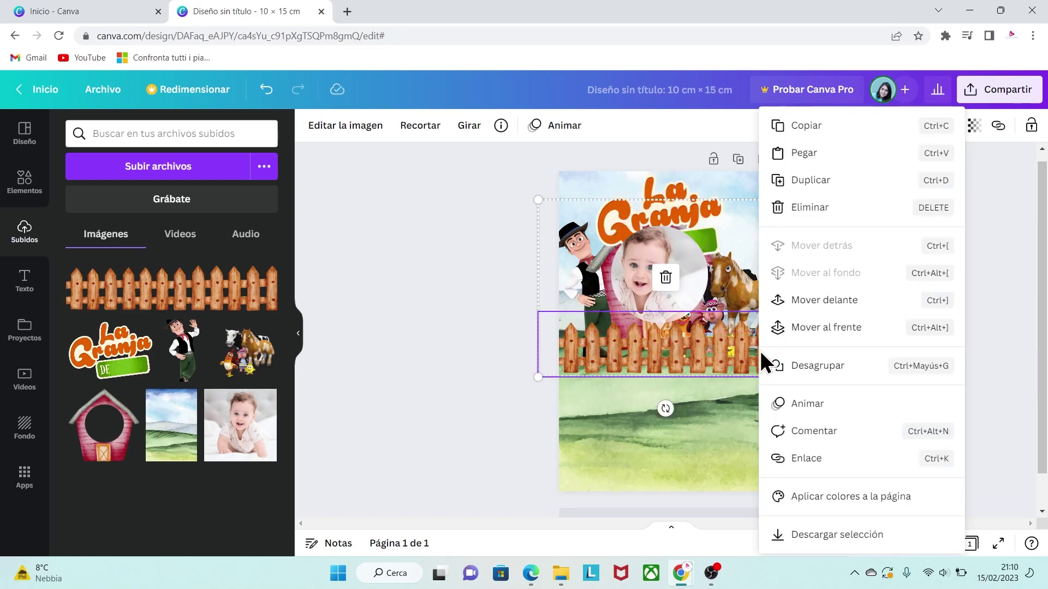
pyautogui.click(834, 328)
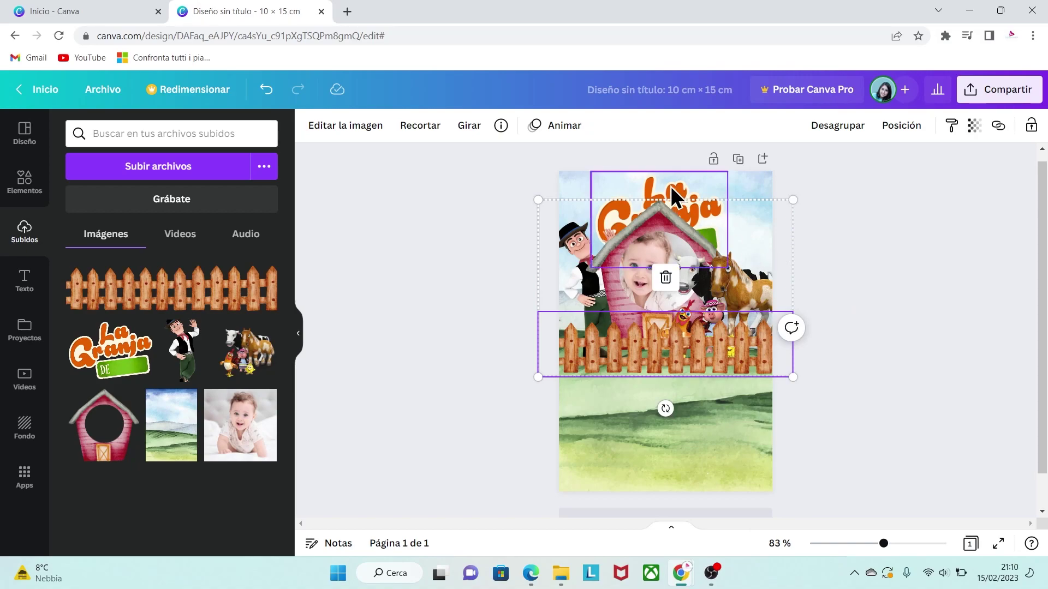
# Step: Bring the La Granja logo to the front and shift it slightly to the right above the barn
pyautogui.click(670, 186)
pyautogui.rightClick(670, 186)
pyautogui.click(736, 377)
pyautogui.click(851, 322)
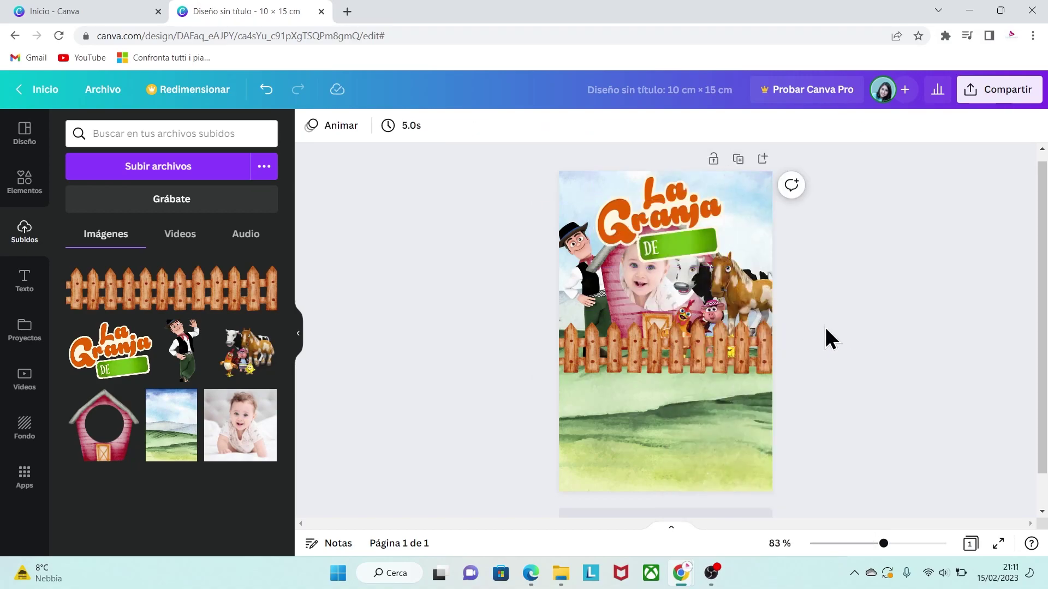
pyautogui.moveTo(672, 238); pyautogui.dragTo(685, 238)
pyautogui.click(630, 277)
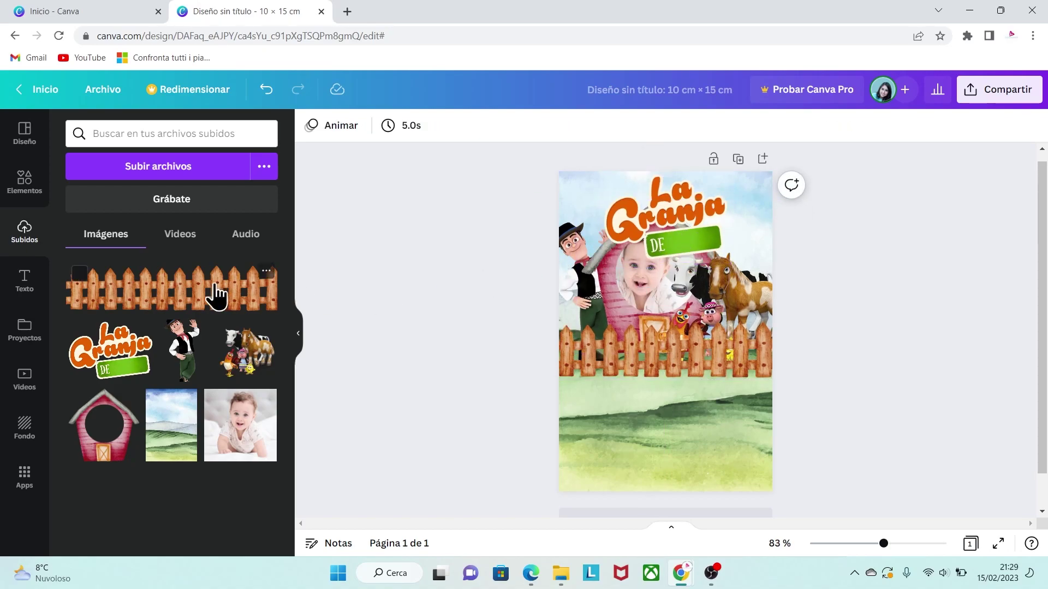
# Step: Add the "Empleado del mes / Diploma" font combination below the fence and delete its "Empleado del mes" line
pyautogui.click(25, 281)
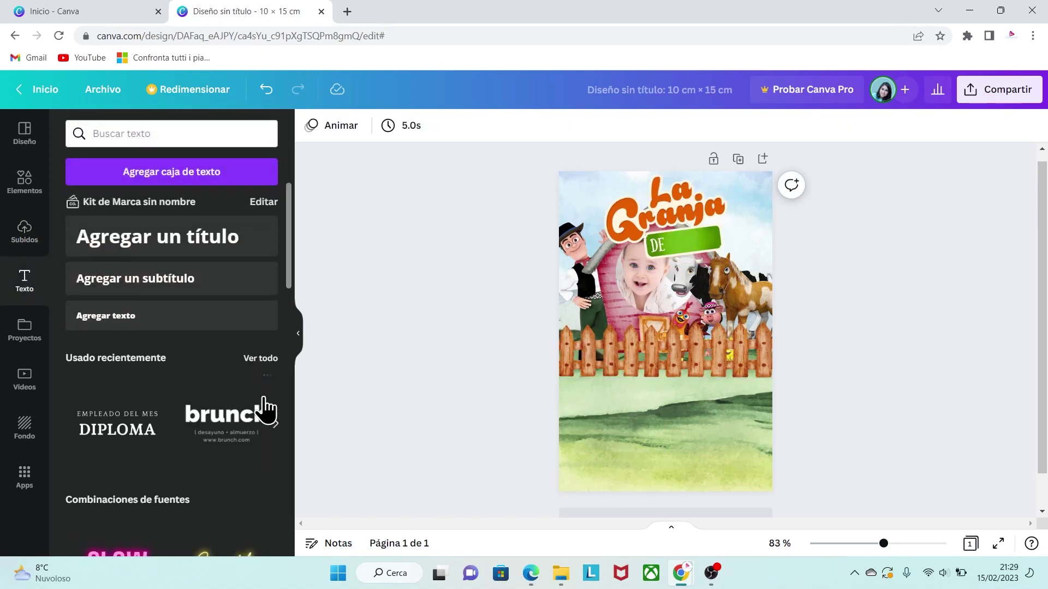
pyautogui.moveTo(288, 256); pyautogui.dragTo(295, 318)
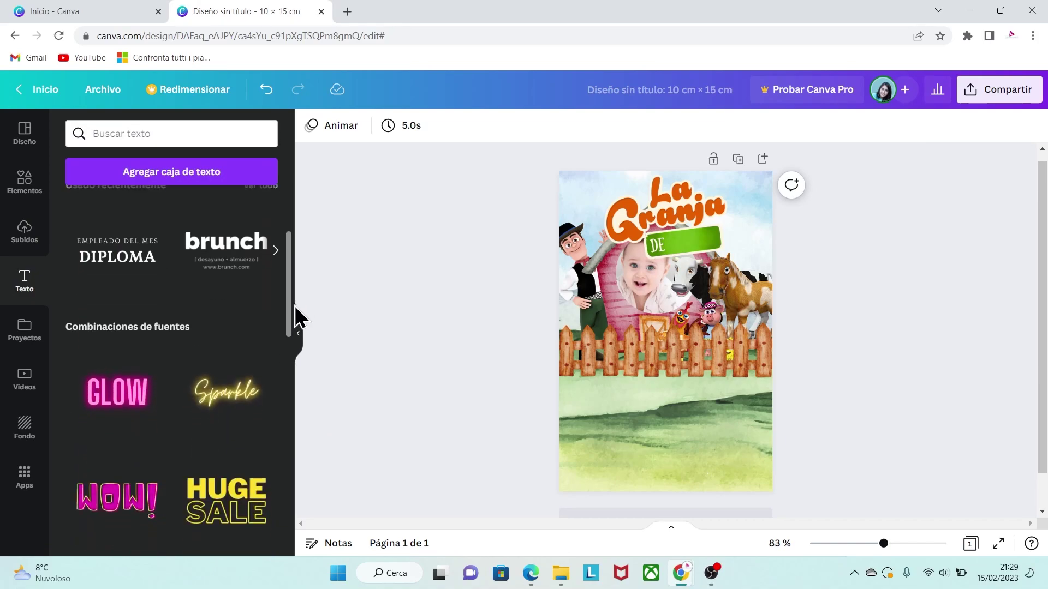
pyautogui.click(117, 276)
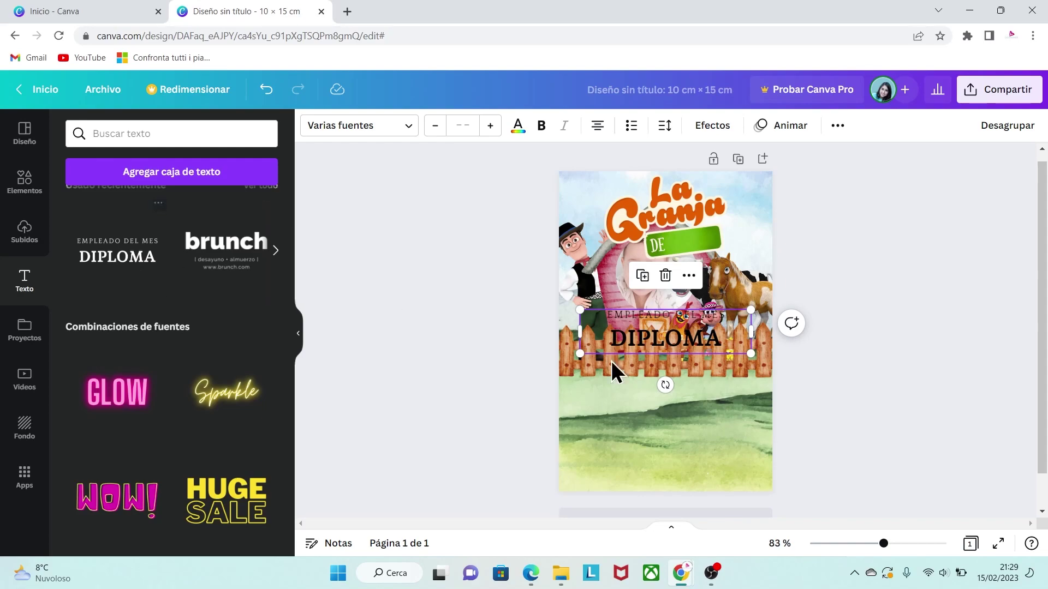
pyautogui.moveTo(679, 343); pyautogui.dragTo(678, 418)
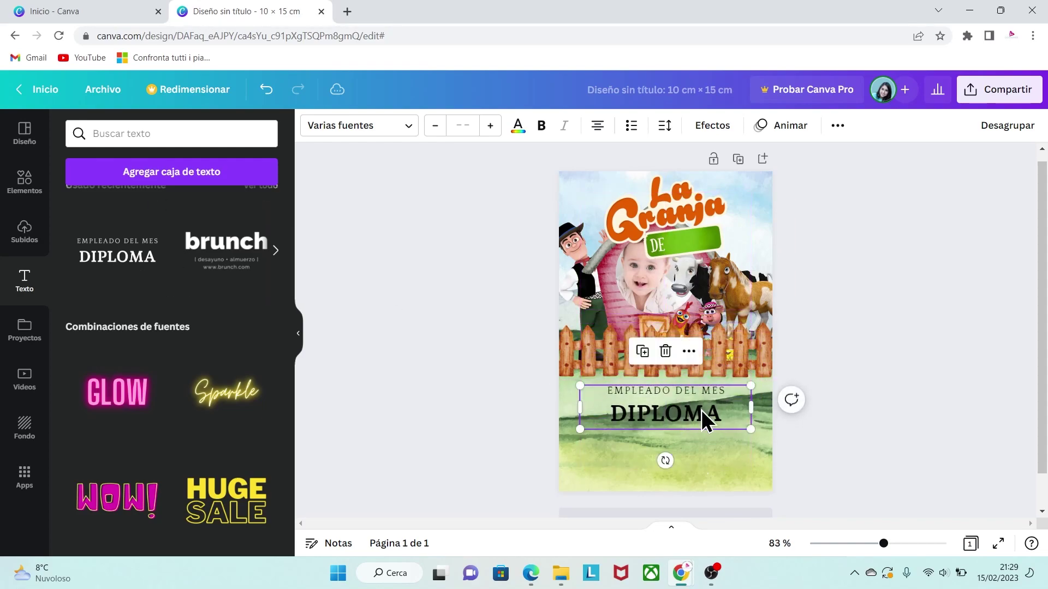
pyautogui.click(666, 354)
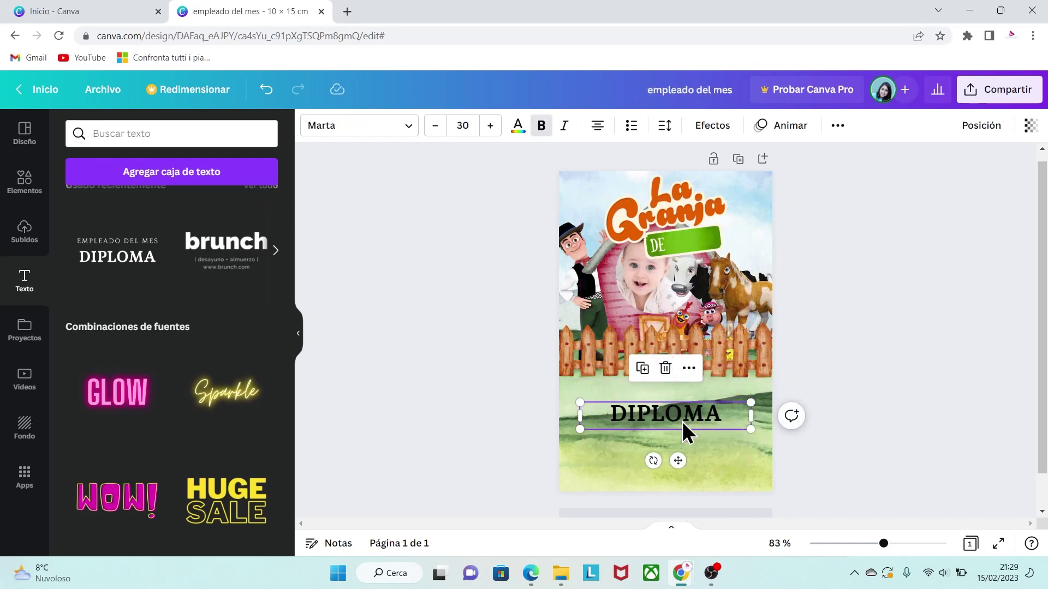
# Step: Replace the "DIPLOMA" text with the child's first name and colour it with the cream sampled from the logo's "DE" lettering
pyautogui.doubleClick(682, 421)
pyautogui.press('BackSpace')
pyautogui.write('AXEL')
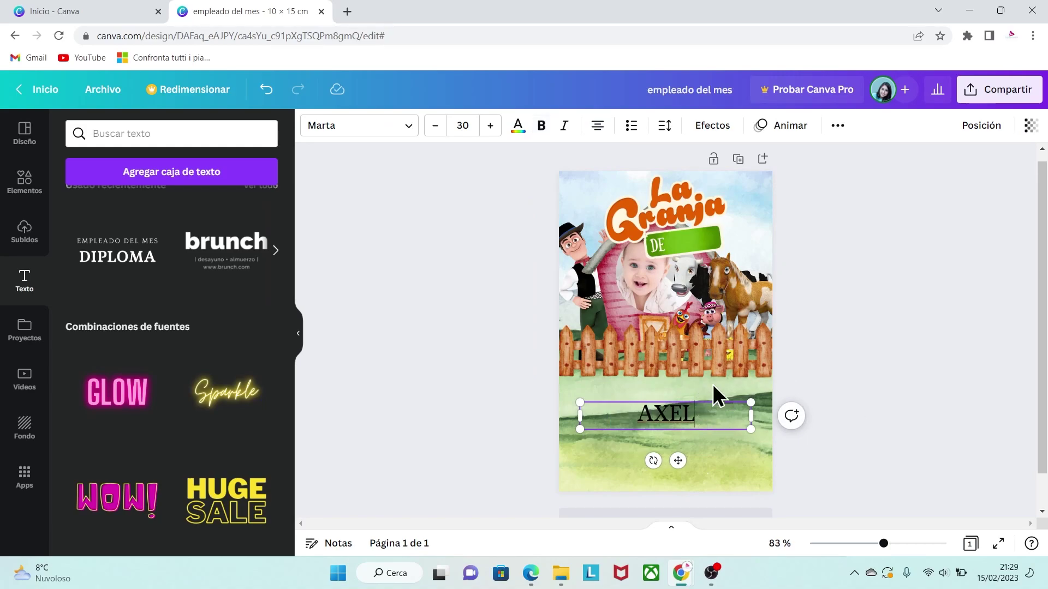
pyautogui.click(518, 127)
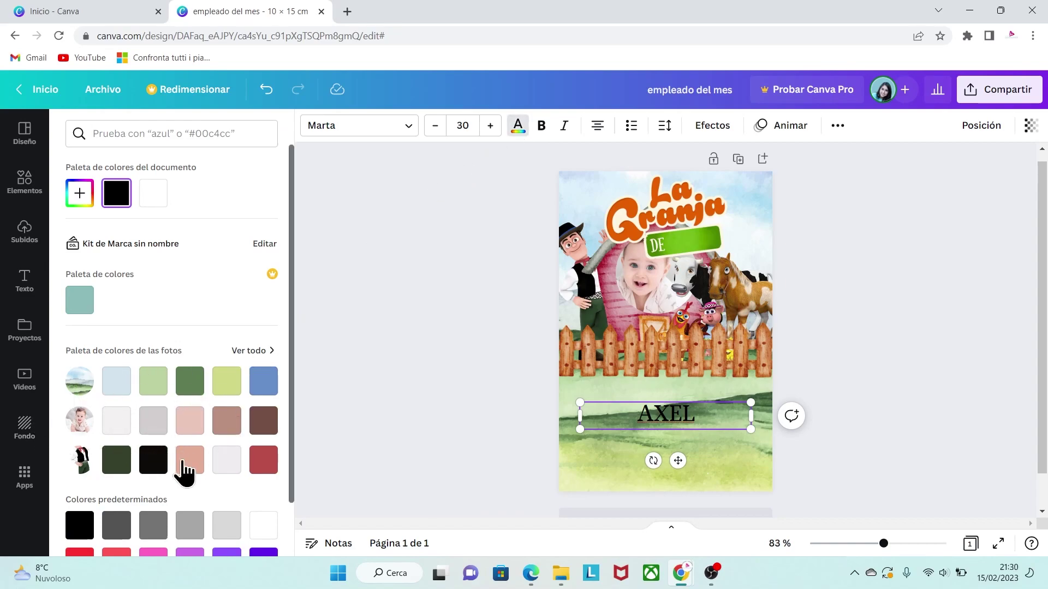
pyautogui.click(80, 193)
pyautogui.click(246, 334)
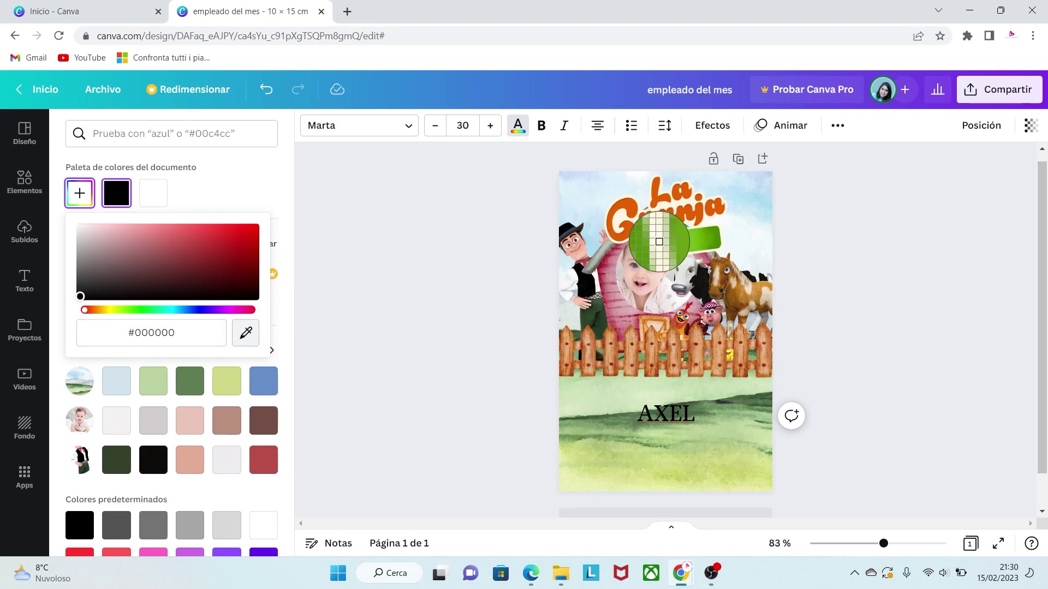
pyautogui.click(659, 241)
# Step: Place the name beside "DE" on the logo's green sign, tilt it to follow the sign and shrink it to size 25,6
pyautogui.moveTo(669, 402); pyautogui.dragTo(702, 229)
pyautogui.moveTo(683, 284); pyautogui.dragTo(694, 286)
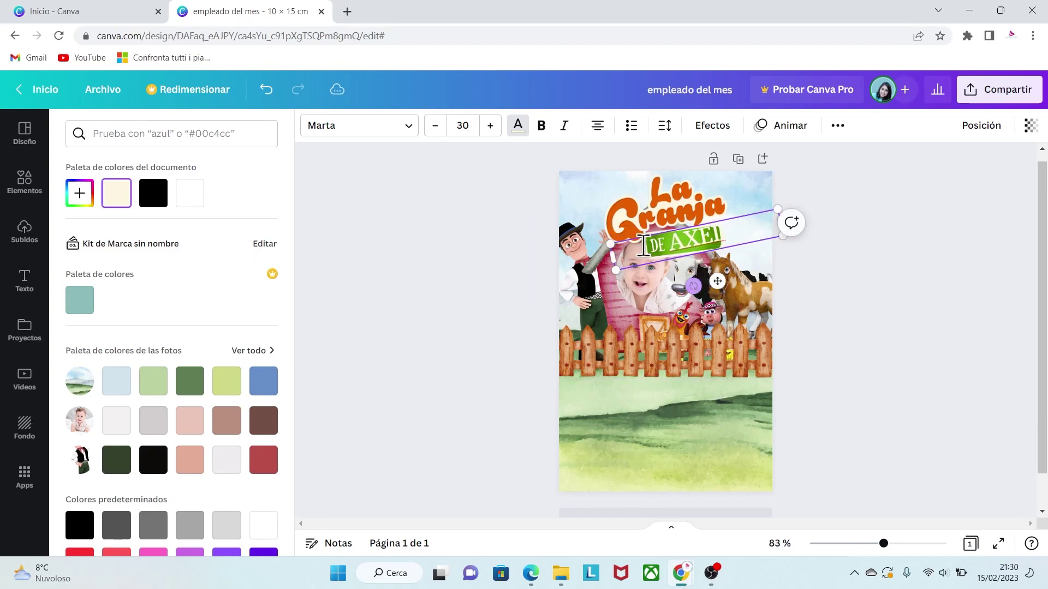
pyautogui.moveTo(778, 210); pyautogui.dragTo(767, 218)
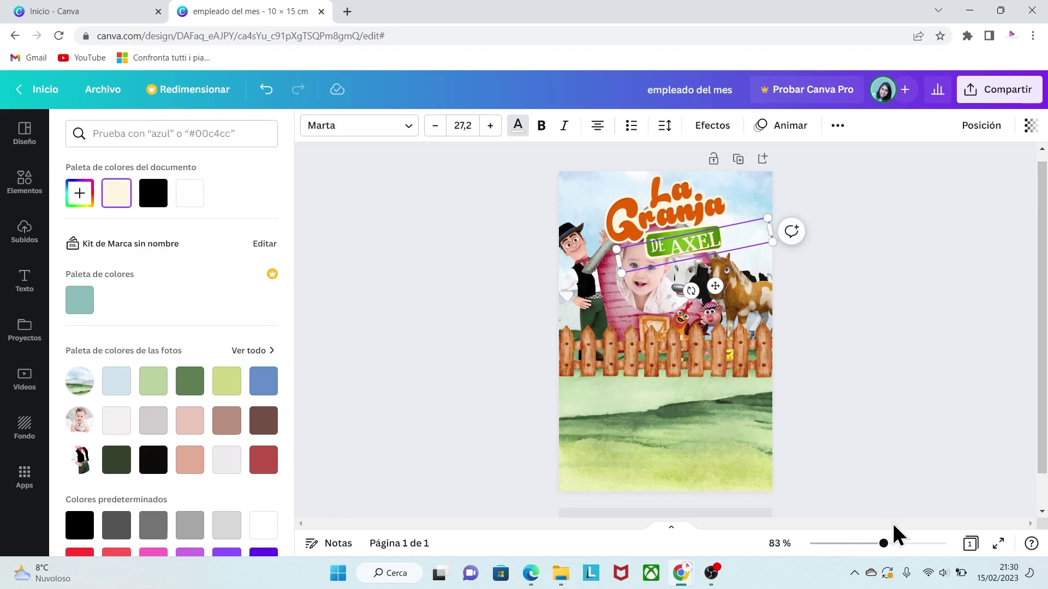
pyautogui.click(915, 543)
pyautogui.scroll(4, 764, 328)
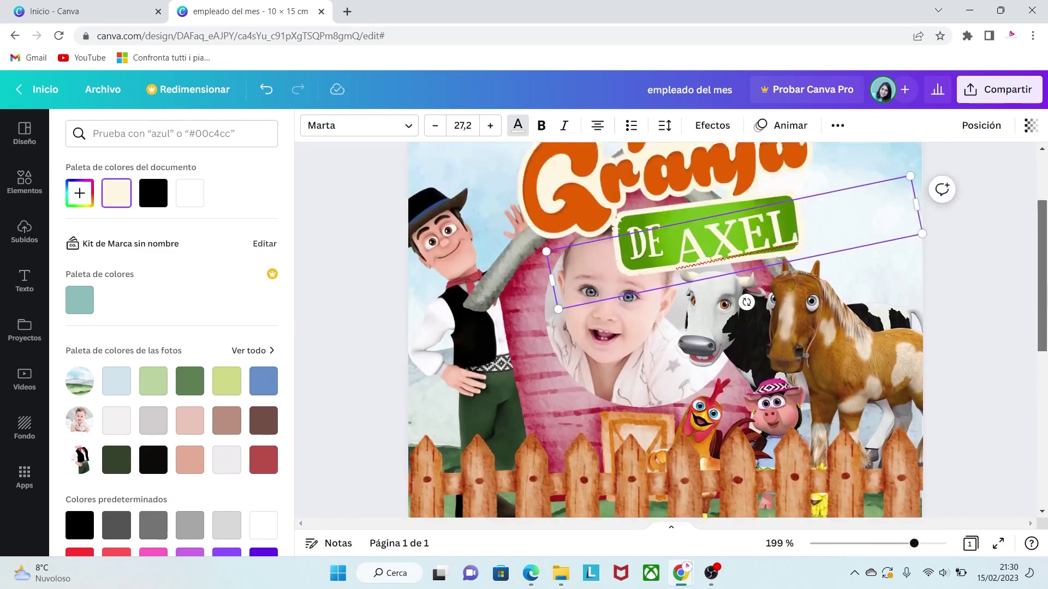
pyautogui.click(749, 356)
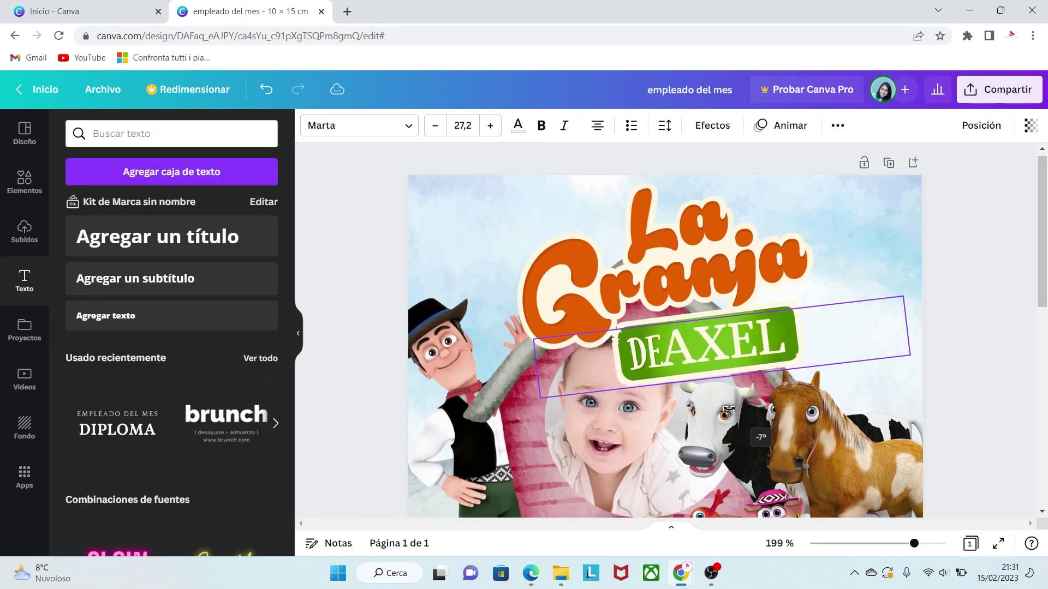
pyautogui.moveTo(908, 338); pyautogui.dragTo(905, 347)
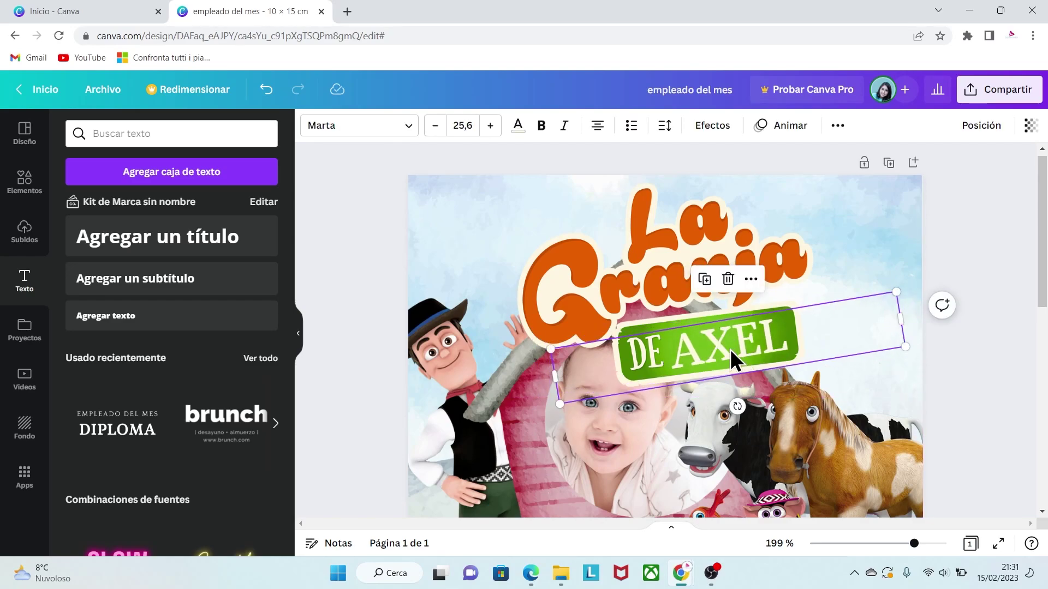
# Step: Apply the Flotante text effect with intensity 50 to the name on the green sign
pyautogui.click(712, 126)
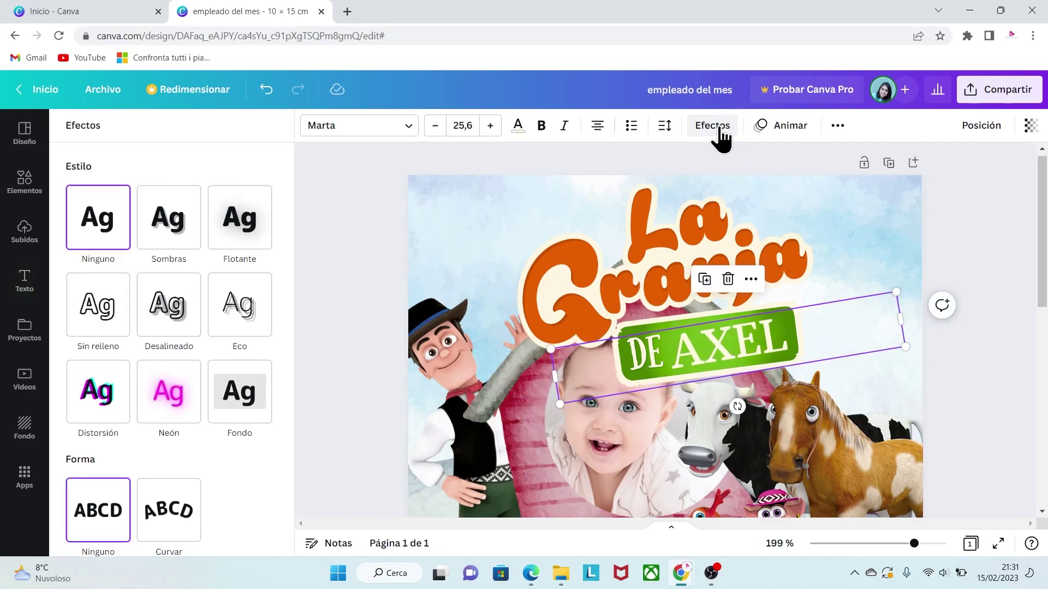
pyautogui.click(241, 229)
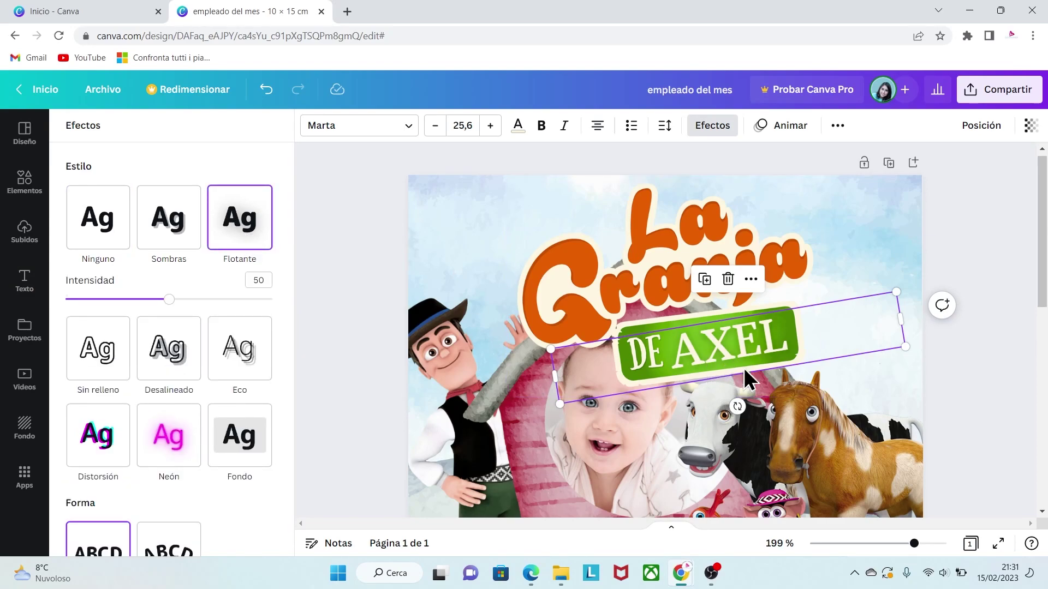
pyautogui.click(986, 442)
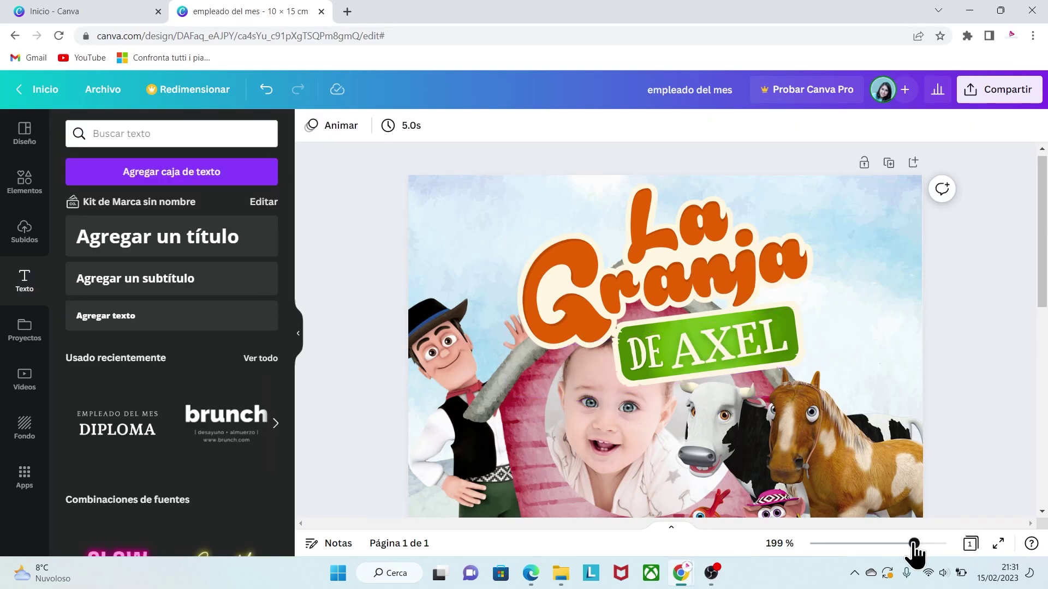
# Step: Search the text styles for "adumu", add an Adumu Regular text over the fence and make it read "MIS 2 AÑITOS"
pyautogui.moveTo(913, 543); pyautogui.dragTo(882, 544)
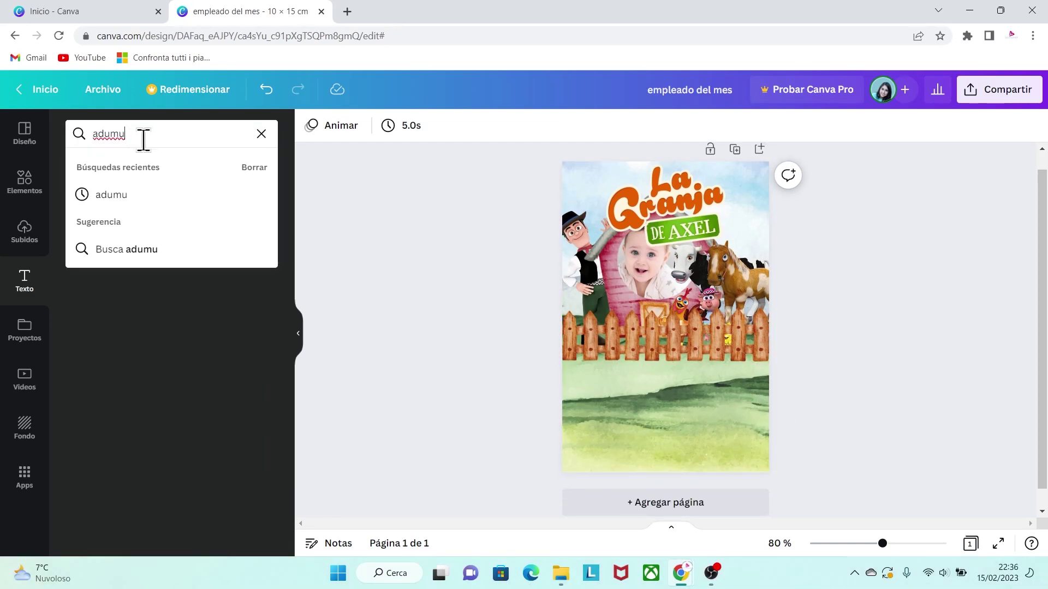
pyautogui.press('Return')
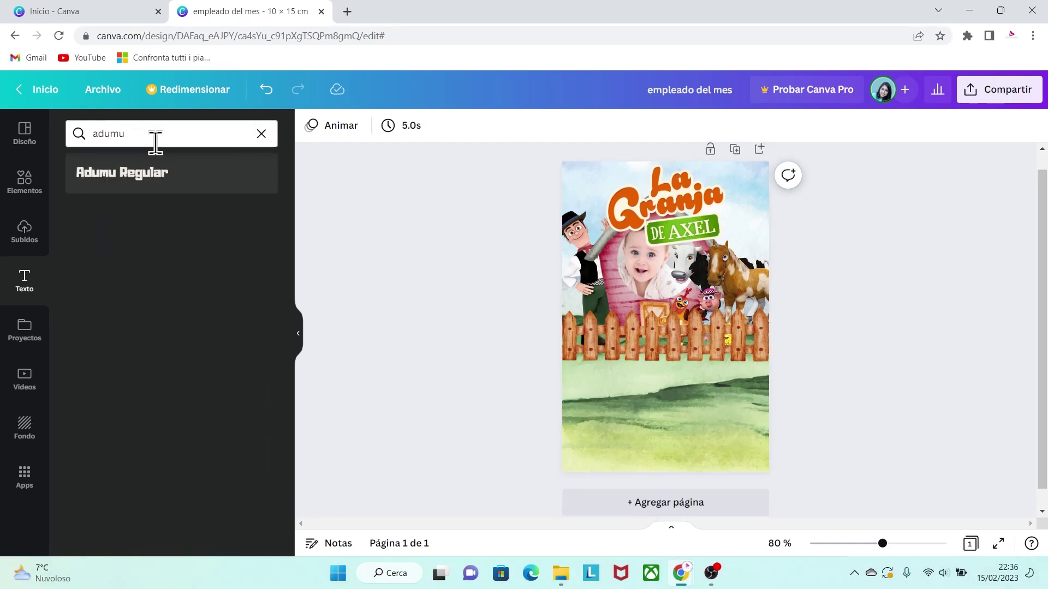
pyautogui.click(141, 190)
pyautogui.moveTo(699, 322); pyautogui.dragTo(595, 324)
pyautogui.moveTo(739, 340); pyautogui.dragTo(594, 339)
pyautogui.press('BackSpace')
pyautogui.write('MIS 2 AÑITOS')
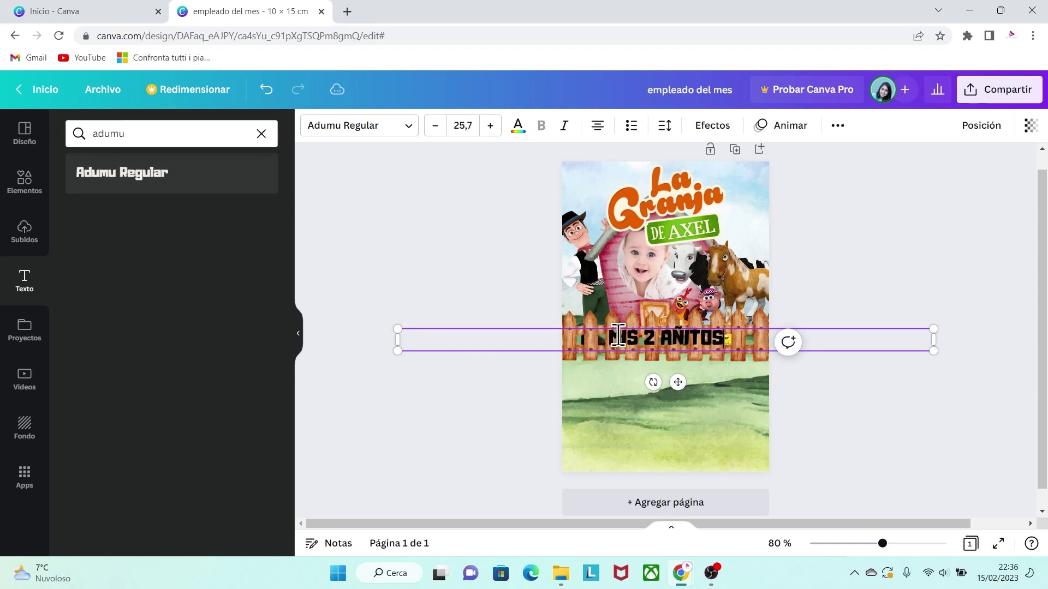
# Step: Colour the "MIS 2 AÑITOS" text cream #FFF7E2, sampled from the logo's outline
pyautogui.moveTo(728, 341); pyautogui.dragTo(601, 340)
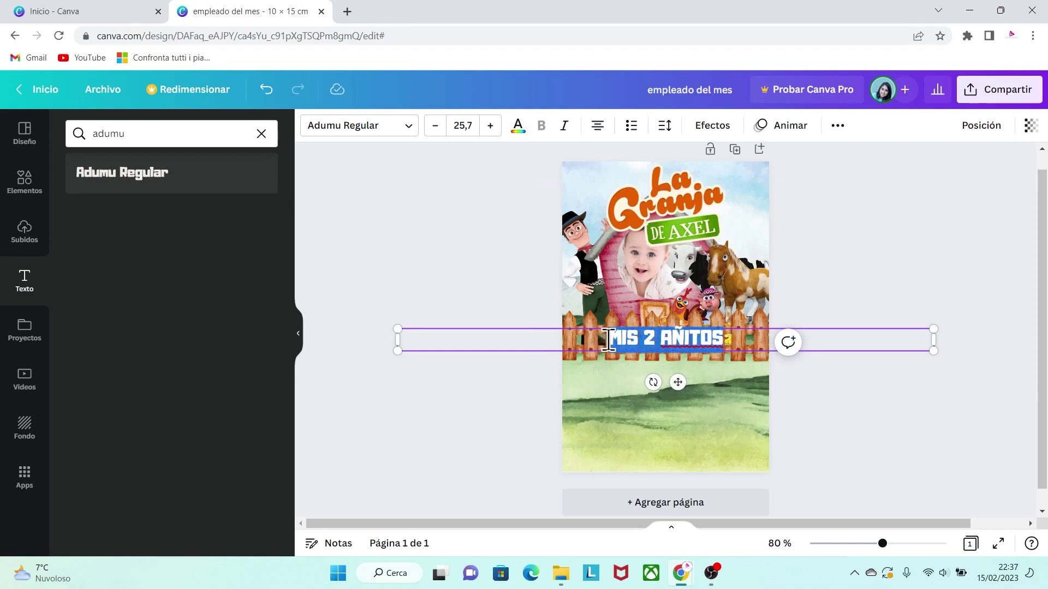
pyautogui.click(517, 128)
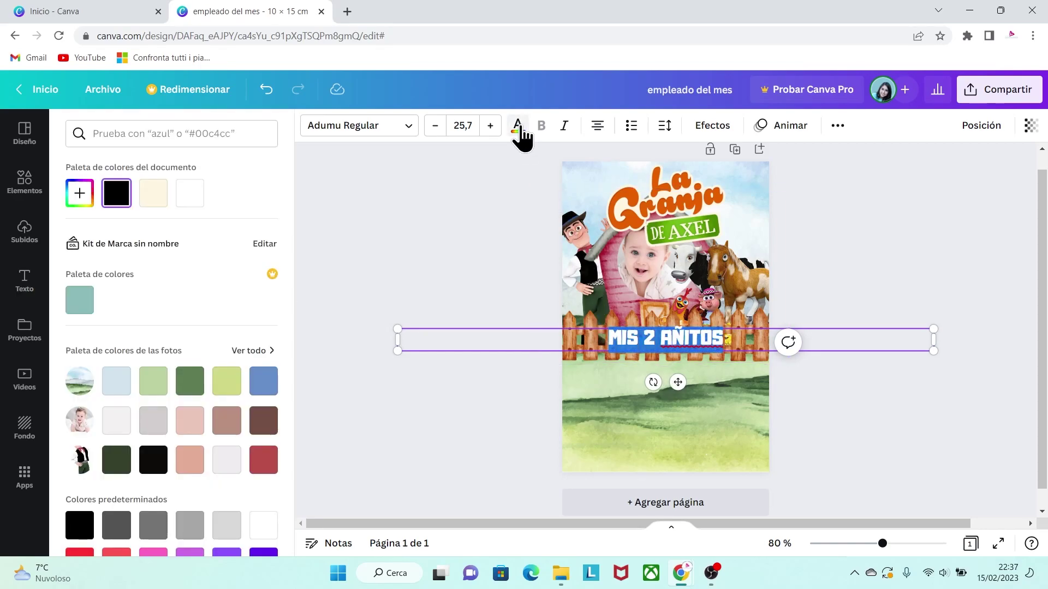
pyautogui.click(77, 195)
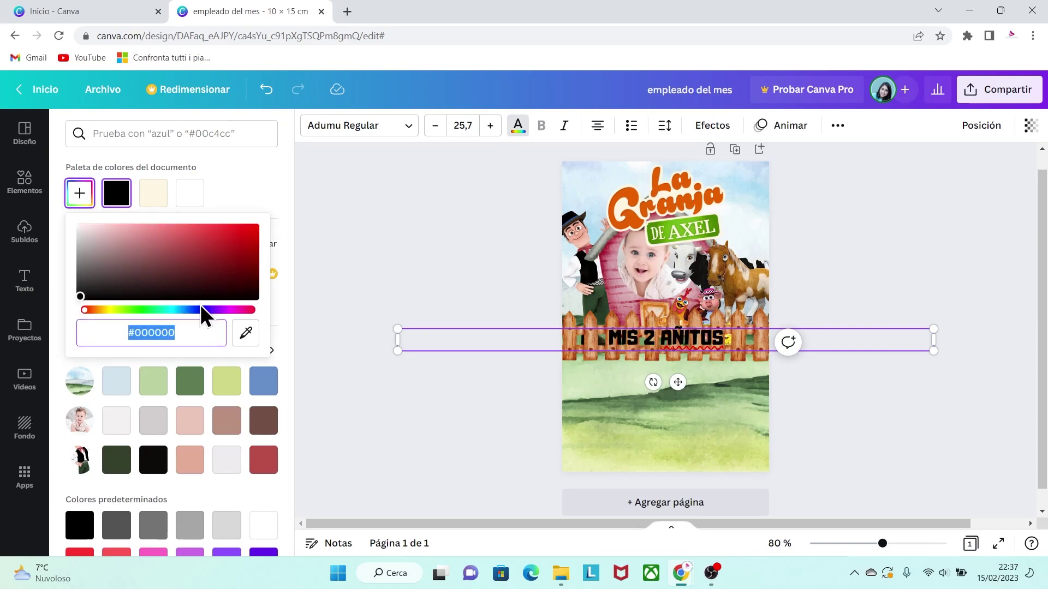
pyautogui.click(245, 333)
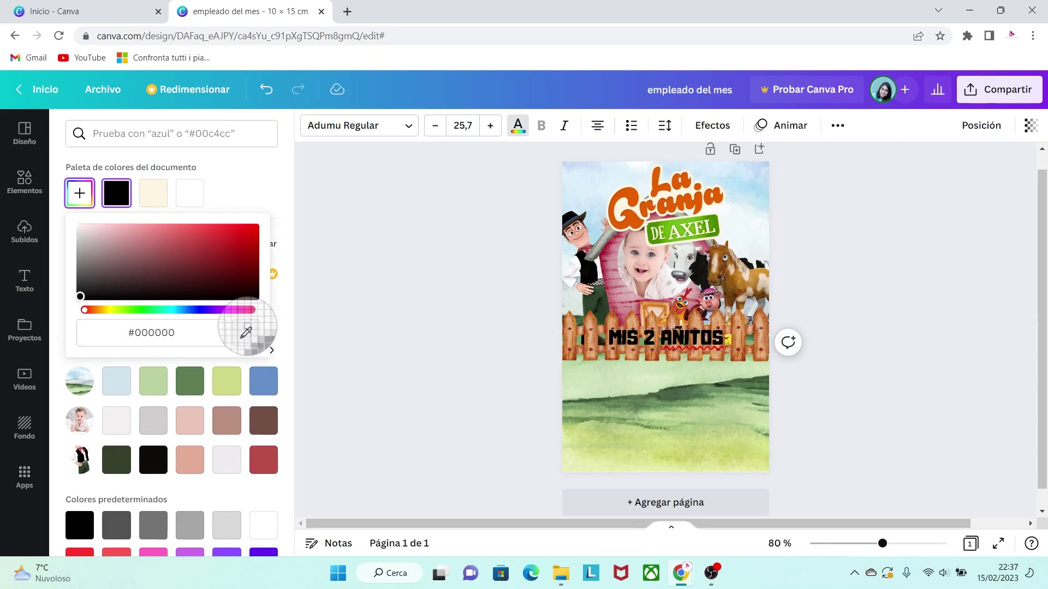
pyautogui.click(624, 203)
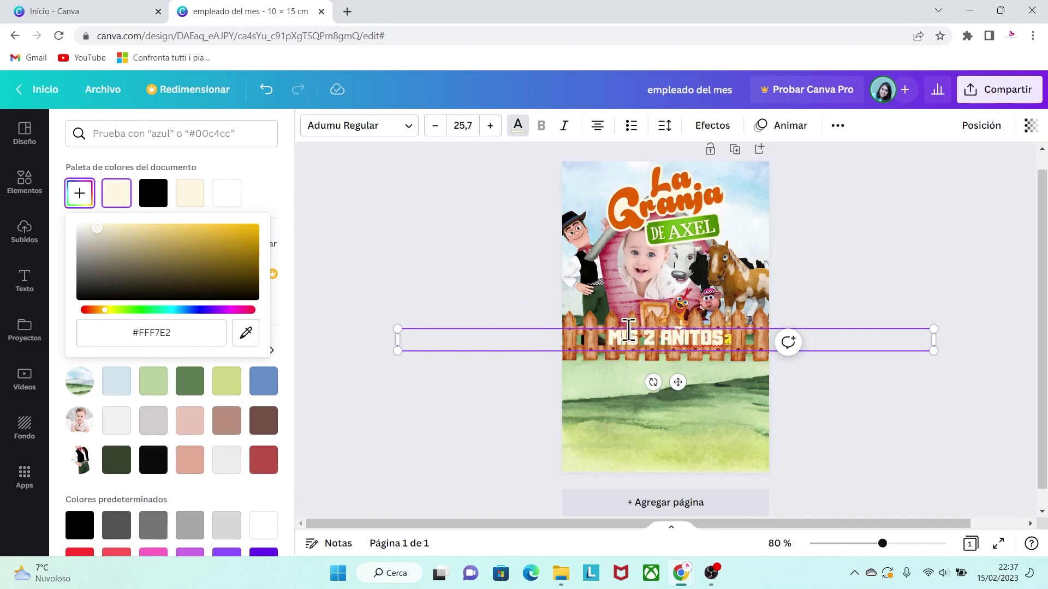
# Step: Apply the Fondo effect to the "MIS 2 AÑITOS" text and set its background to orange #E76000, sampled from the logo's lettering
pyautogui.click(717, 128)
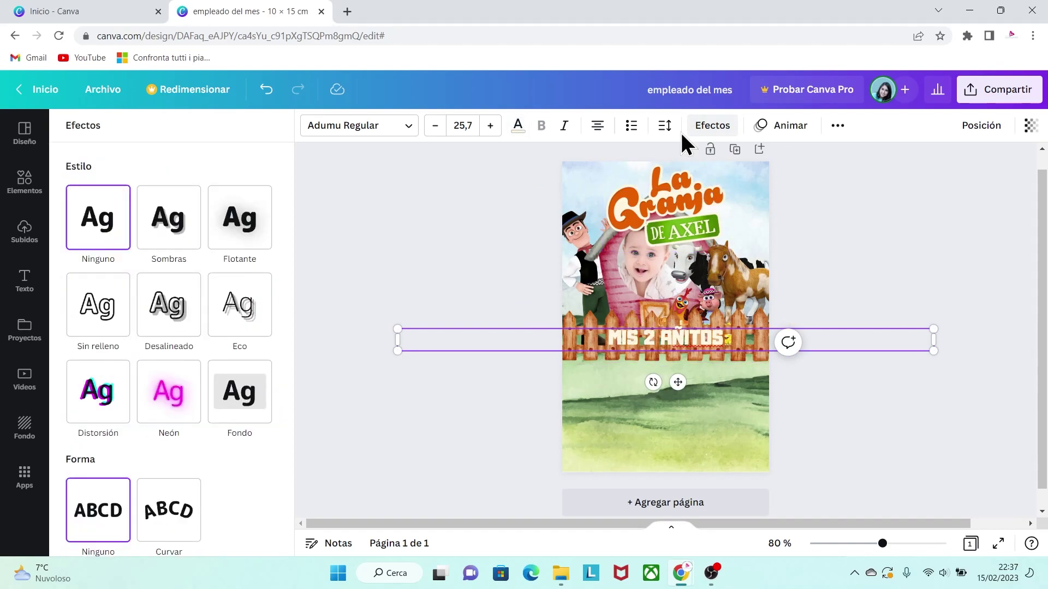
pyautogui.click(234, 391)
pyautogui.scroll(-2, 291, 370)
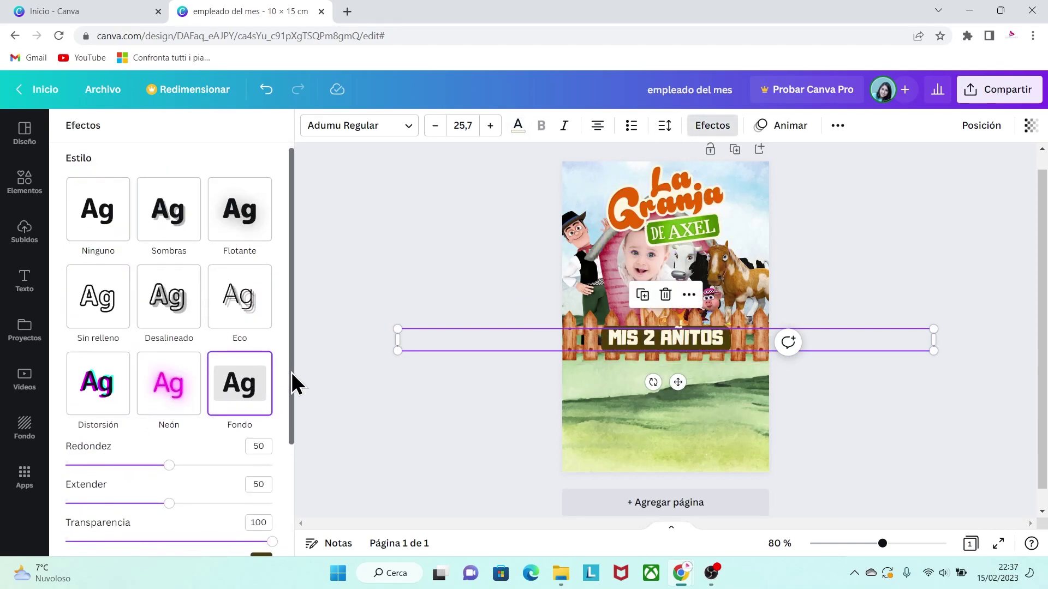
pyautogui.scroll(-2, 290, 370)
pyautogui.click(261, 443)
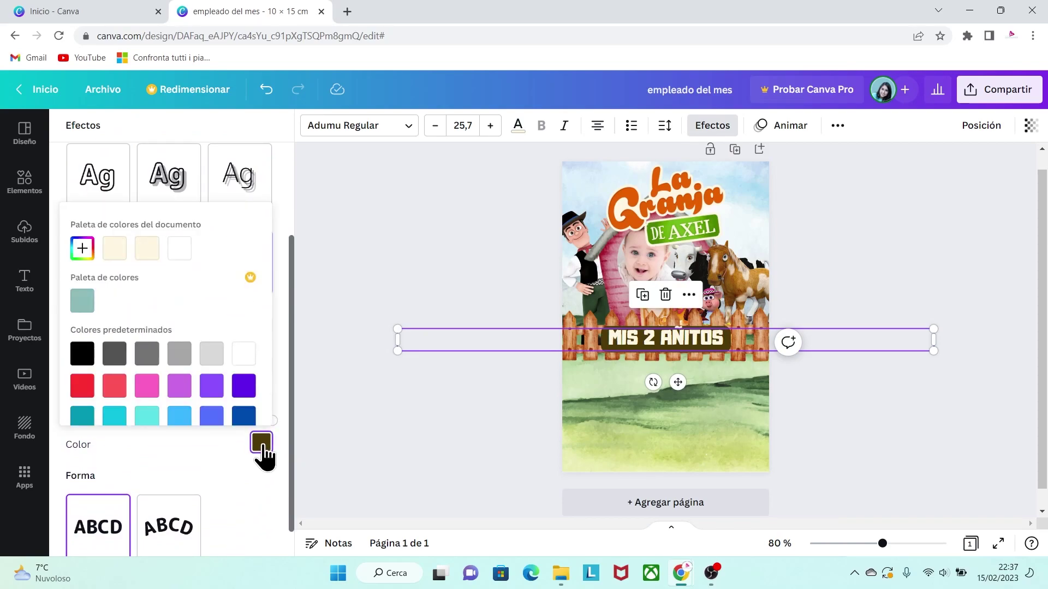
pyautogui.click(83, 250)
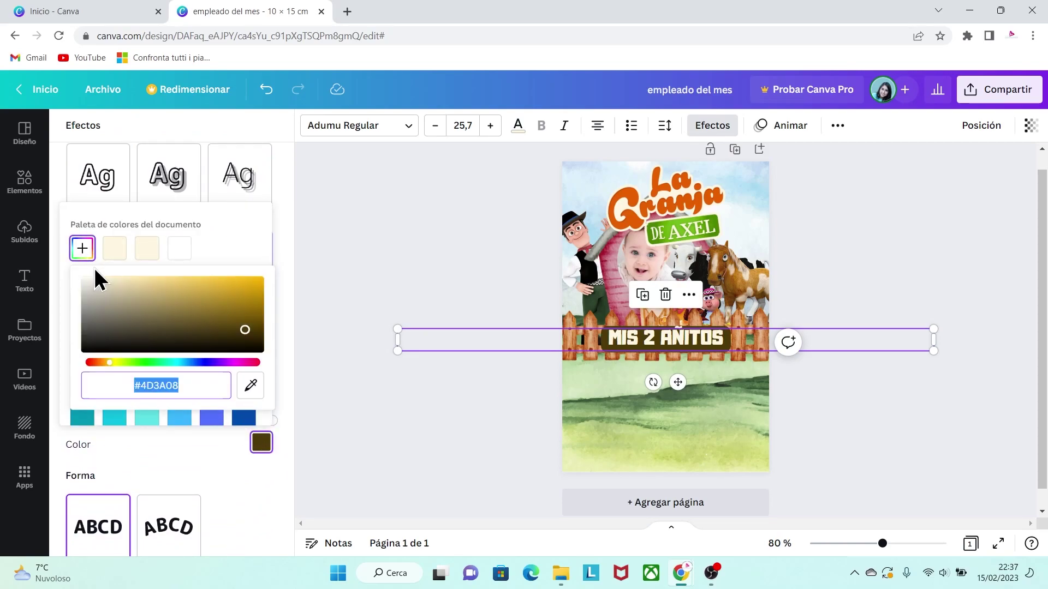
pyautogui.click(251, 385)
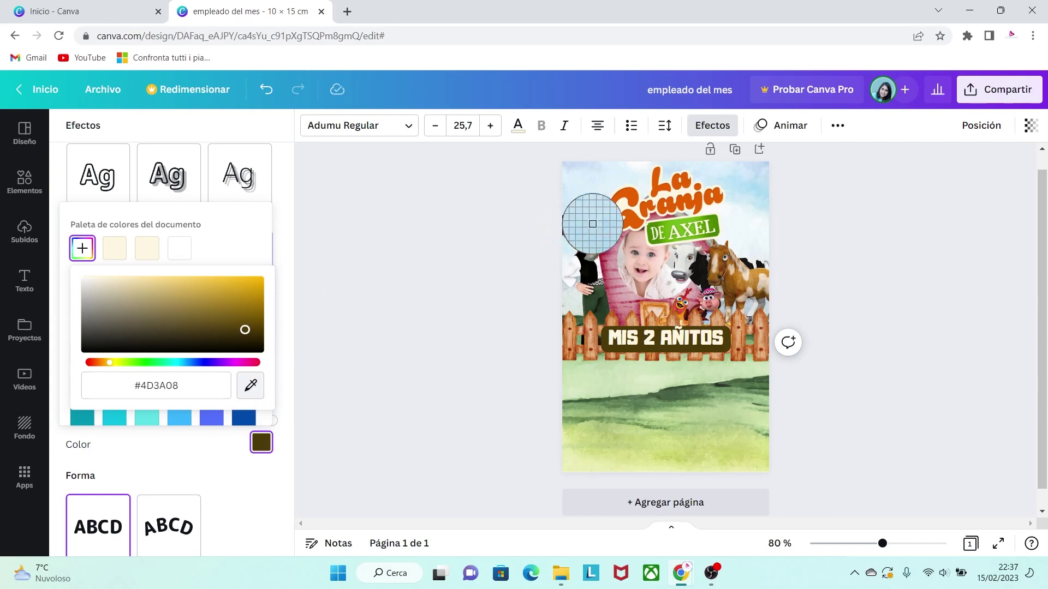
pyautogui.click(627, 211)
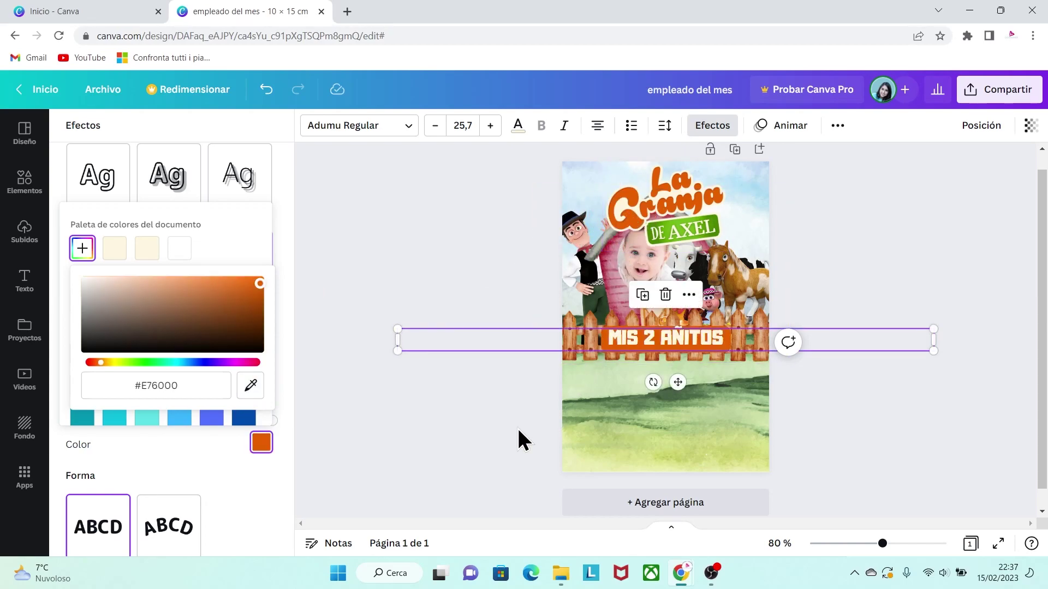
# Step: Move the "MIS 2 AÑITOS" text slightly down, onto the lower part of the fence
pyautogui.press('Escape')
pyautogui.click(794, 431)
pyautogui.moveTo(707, 340); pyautogui.dragTo(708, 349)
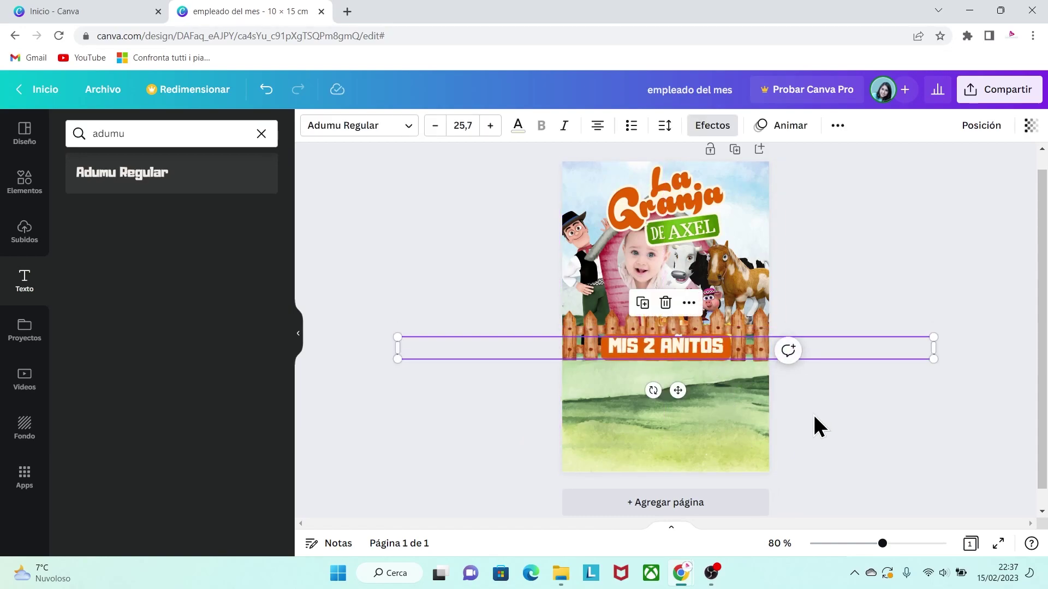
pyautogui.click(813, 412)
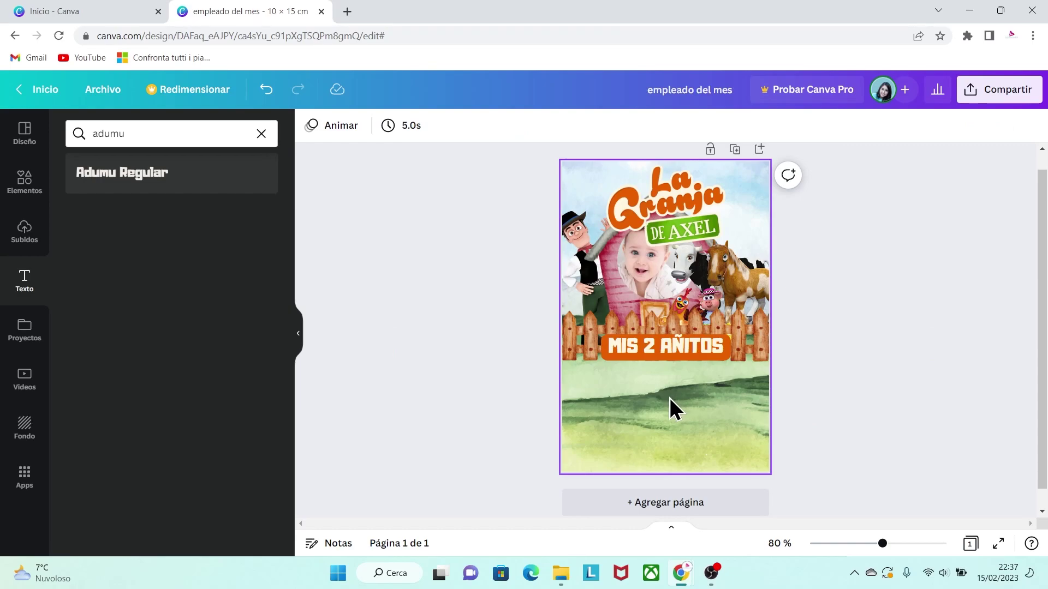
# Step: Add a text box below the "MIS 2 AÑITOS" banner and set its font to Adumu Regular
pyautogui.click(28, 281)
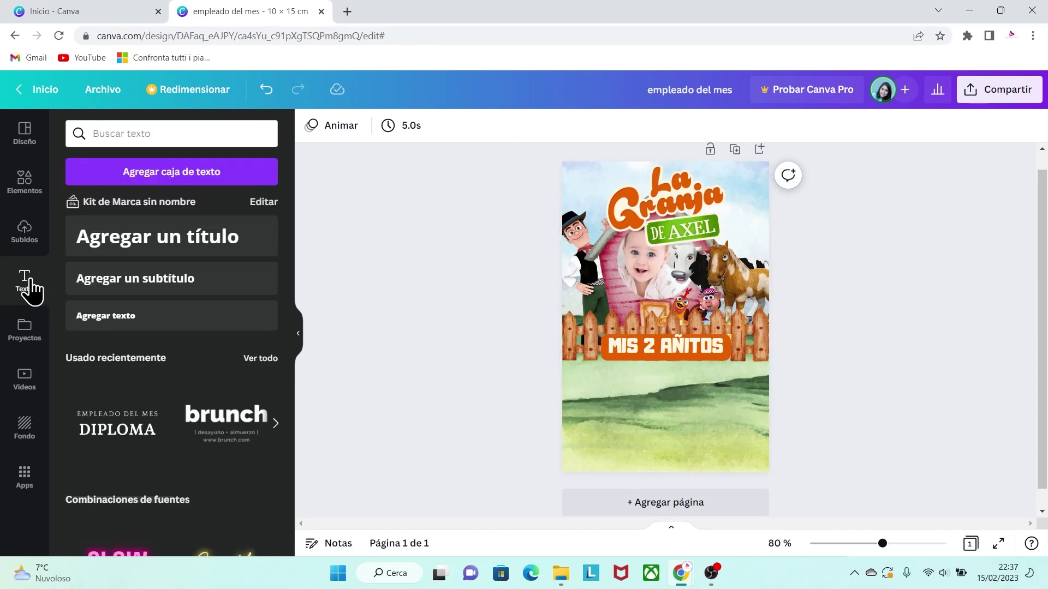
pyautogui.click(200, 178)
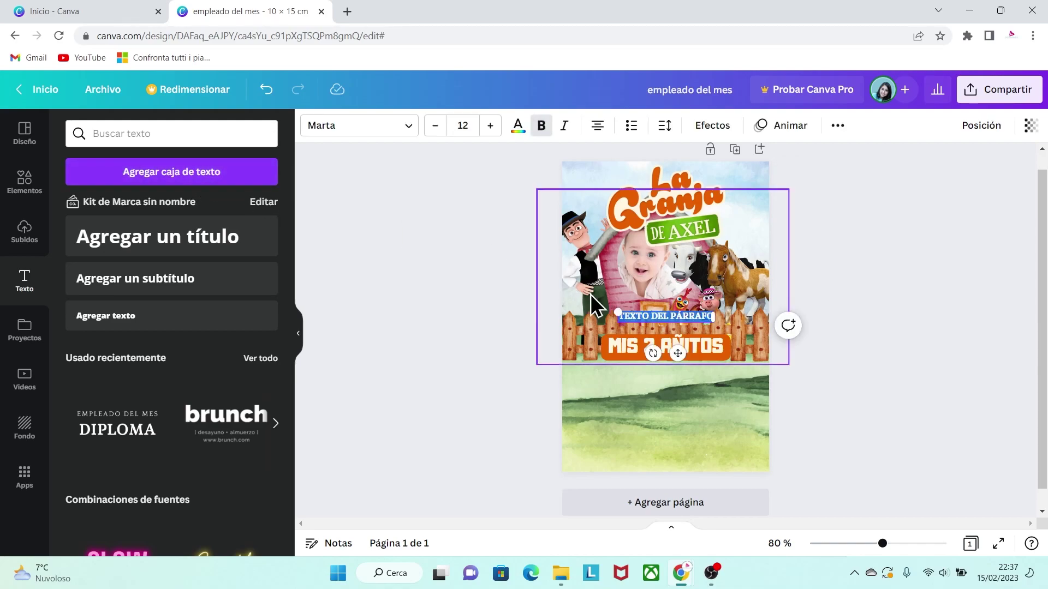
pyautogui.moveTo(717, 319); pyautogui.dragTo(678, 364)
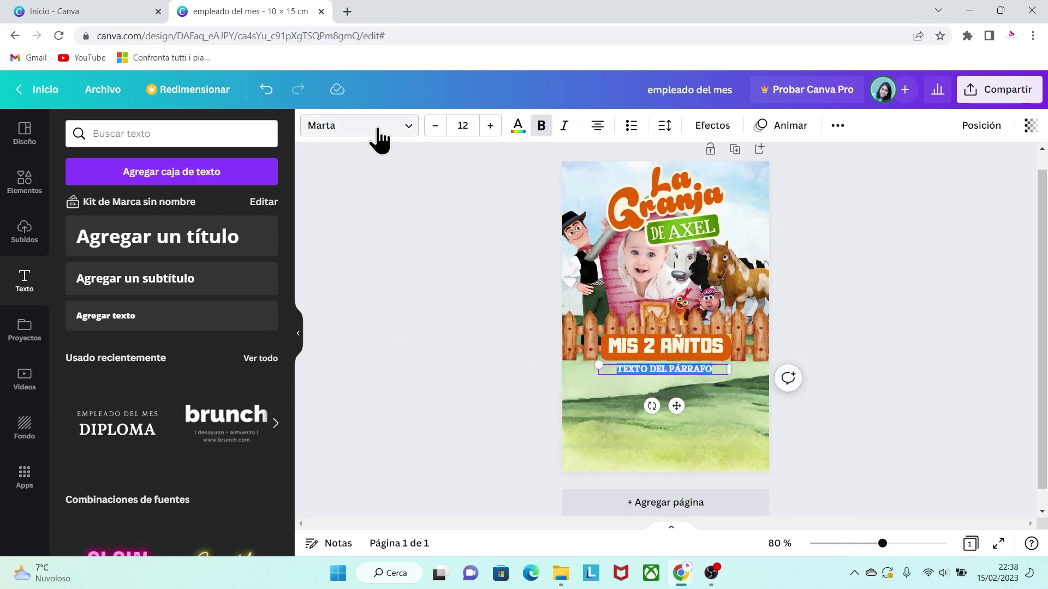
pyautogui.click(378, 137)
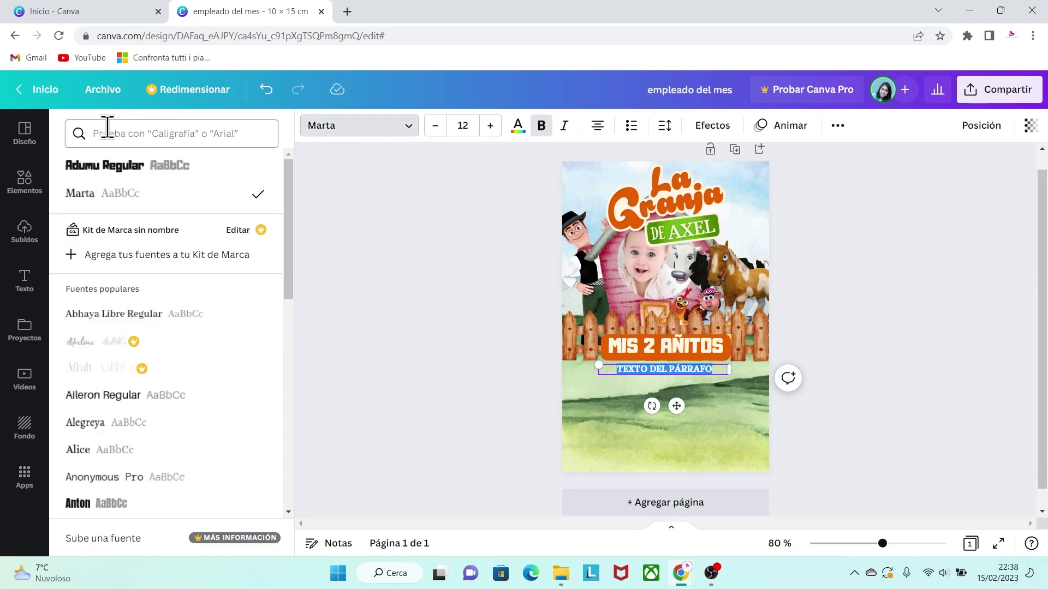
pyautogui.click(127, 167)
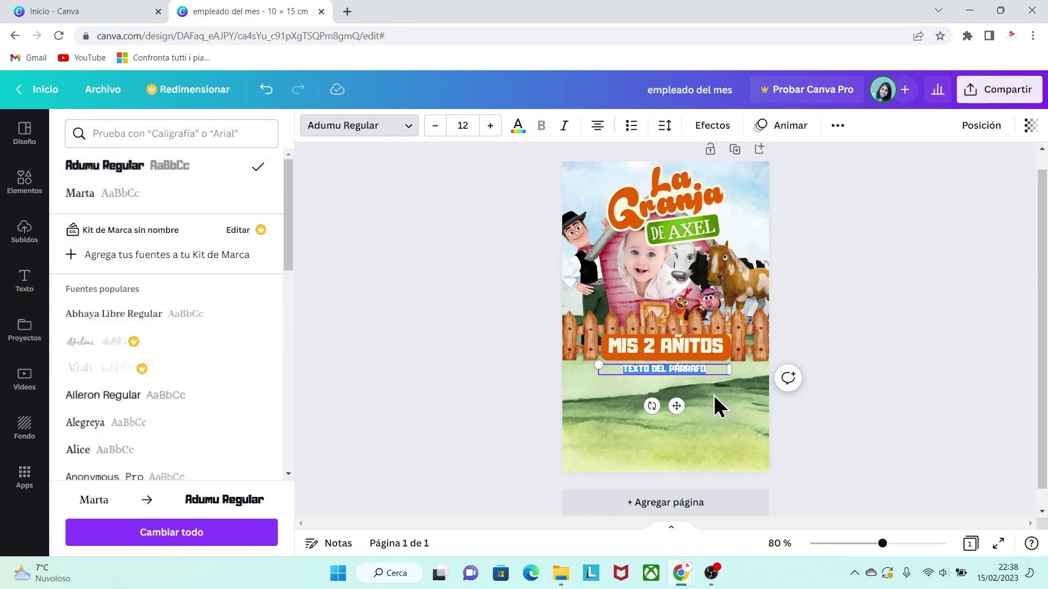
# Step: Make the new text read "SÁBADO 11 DE MAYO A LAS 6:00 PM" followed by the party's address in separate lines
pyautogui.click(707, 366)
pyautogui.tripleClick(706, 366)
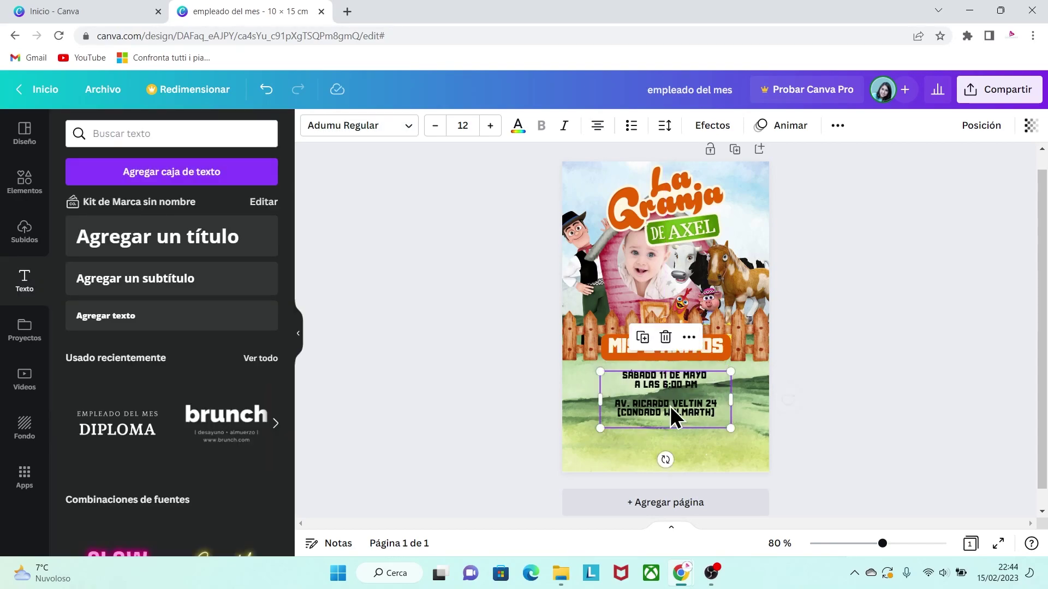
pyautogui.click(702, 371)
# Step: Duplicate the "MIS 2 AÑITOS" banner below the address and shrink the copy to size 16,2
pyautogui.click(688, 346)
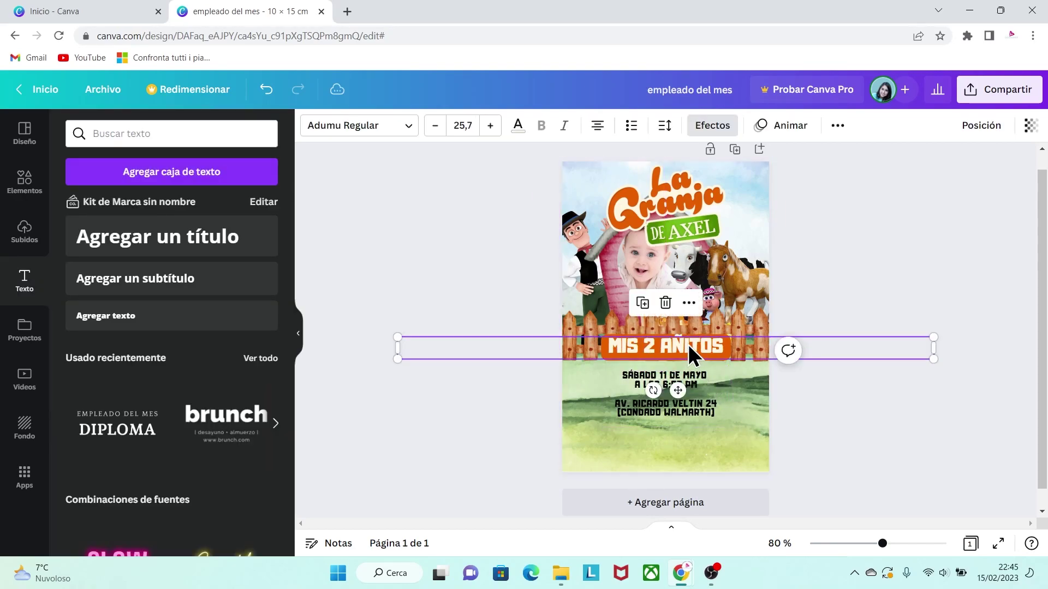
pyautogui.moveTo(689, 345); pyautogui.dragTo(685, 441)
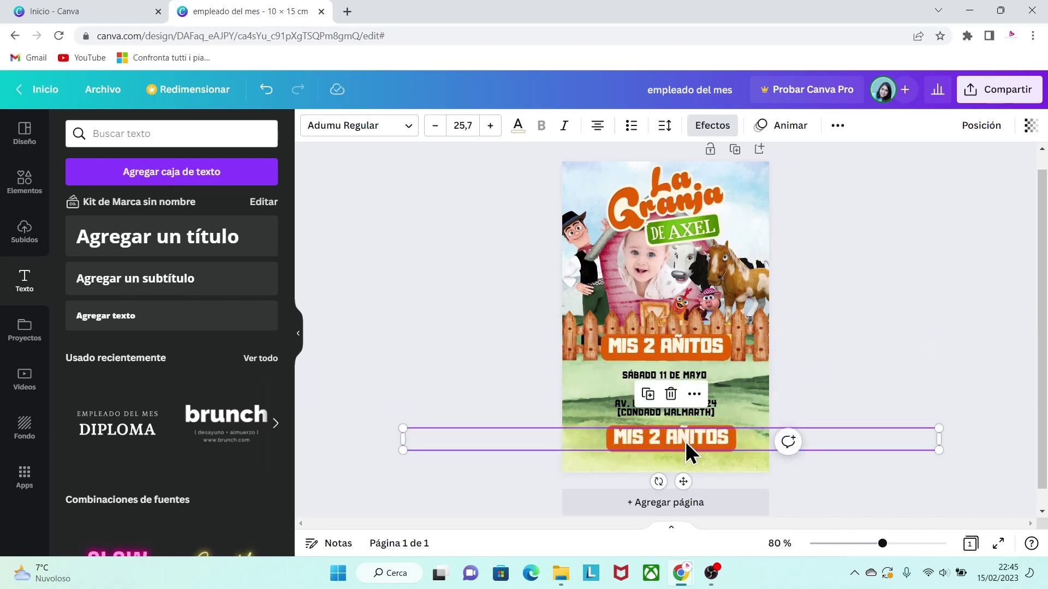
pyautogui.moveTo(402, 448); pyautogui.dragTo(550, 441)
pyautogui.moveTo(720, 435); pyautogui.dragTo(652, 433)
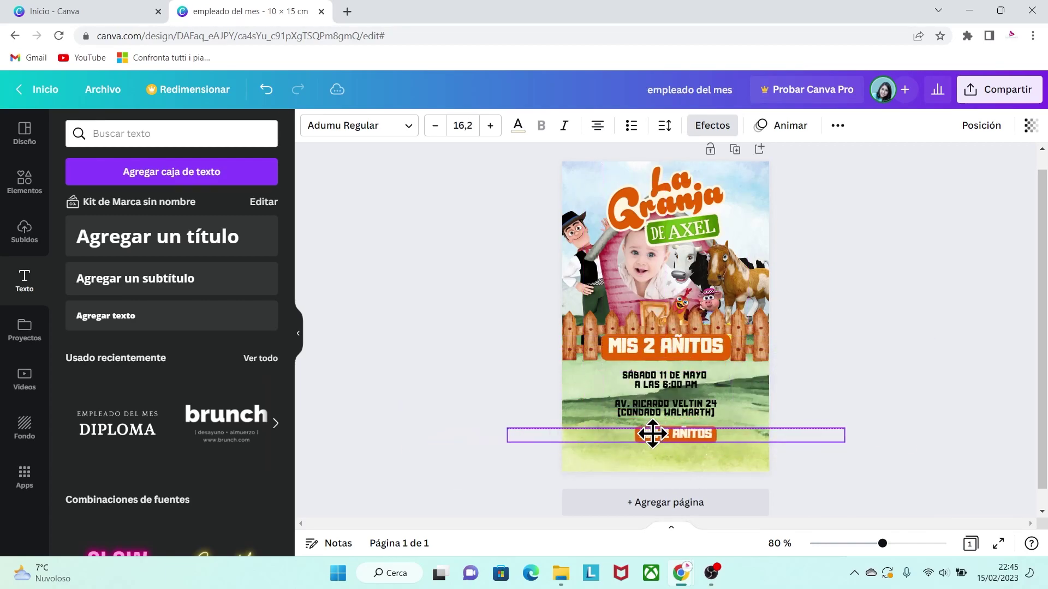
# Step: Change the copied banner's text to "CONFIRMAR ASISTENCIA", shrink it to size 11,1 and centre it below the address
pyautogui.doubleClick(667, 437)
pyautogui.write('TON')
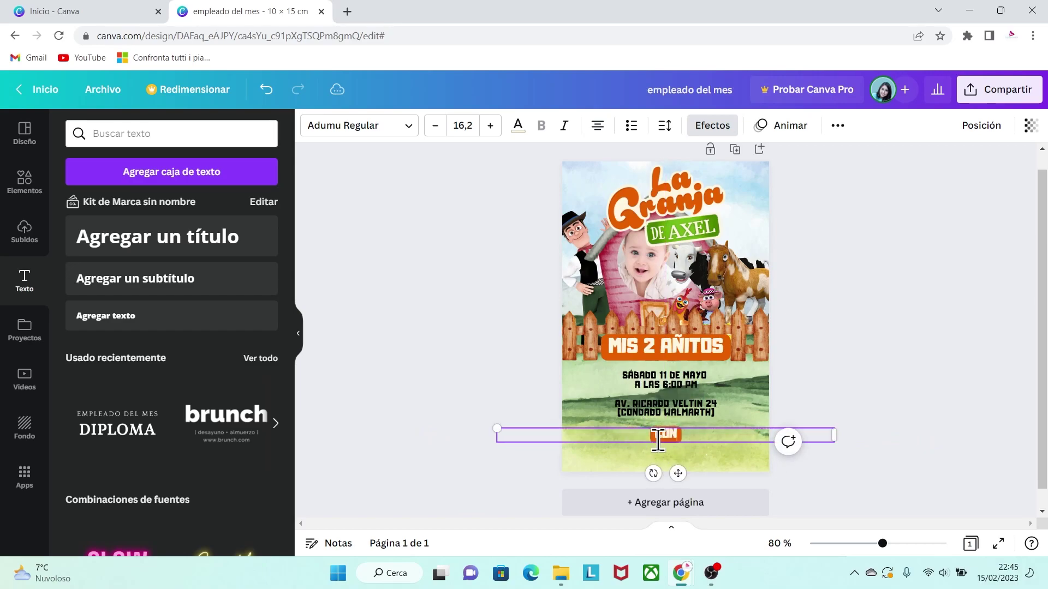
pyautogui.write('TENCIA')
pyautogui.moveTo(496, 426); pyautogui.dragTo(603, 433)
pyautogui.moveTo(725, 427); pyautogui.dragTo(683, 446)
# Step: Set the Fondo effect's background colour on the "CONFIRMAR ASISTENCIA" text to bright green
pyautogui.click(712, 125)
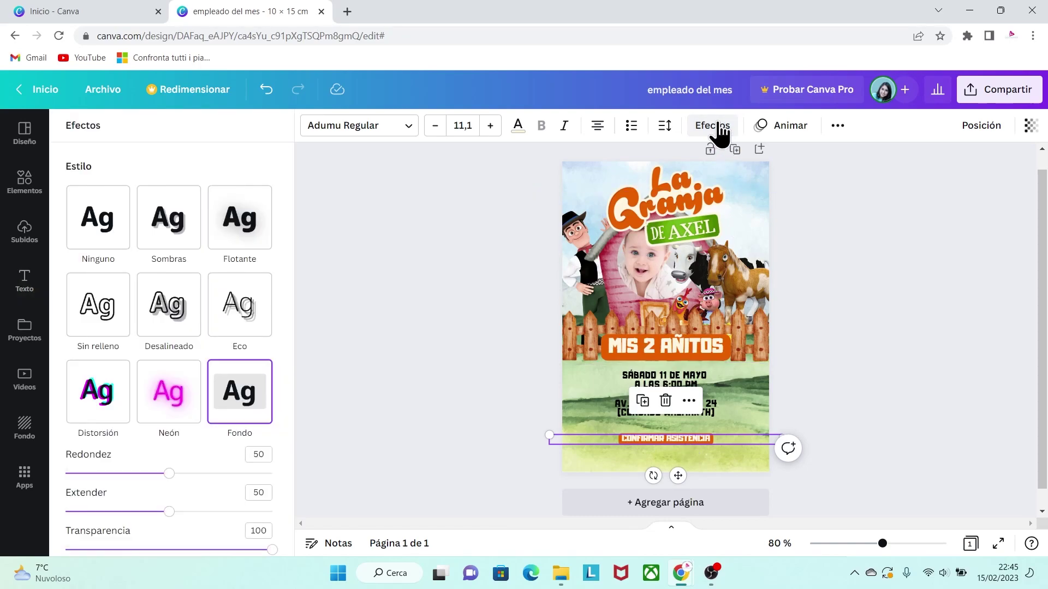
pyautogui.scroll(-3, 289, 458)
pyautogui.click(262, 457)
pyautogui.click(83, 263)
pyautogui.click(234, 311)
pyautogui.click(712, 125)
pyautogui.click(240, 224)
pyautogui.hotkey('ctrl', 'z')
pyautogui.click(818, 341)
# Step: Colour the date and address text cream from the document palette and apply the Flotante effect with intensity 100
pyautogui.click(690, 409)
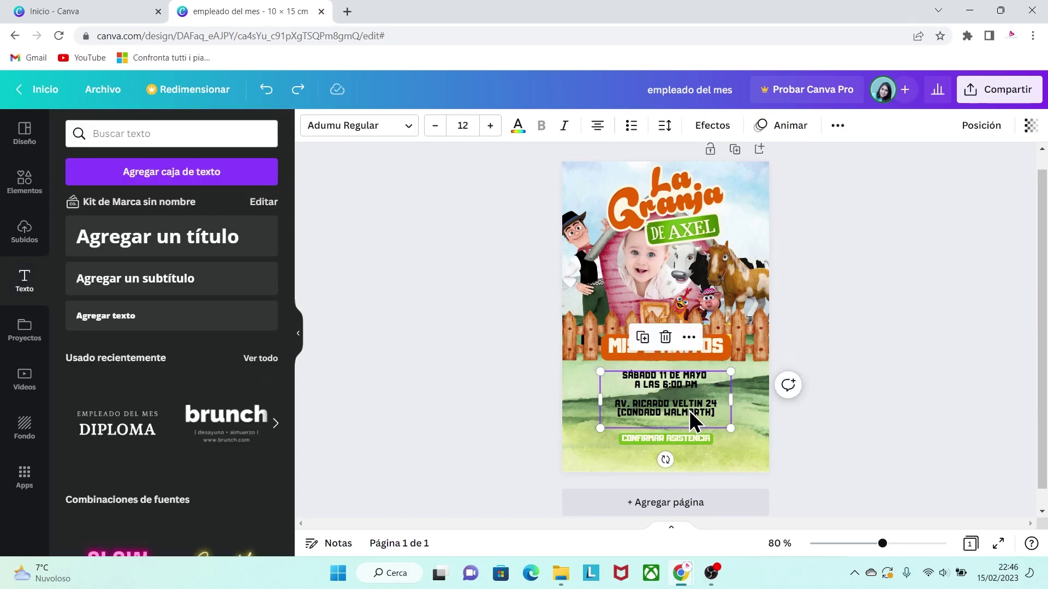
pyautogui.click(518, 127)
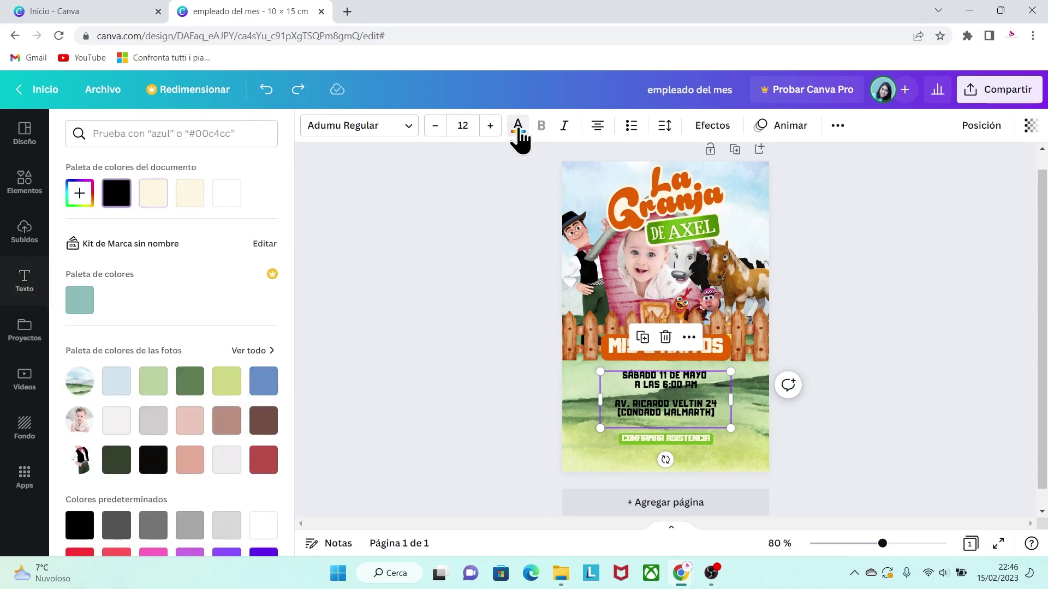
pyautogui.click(153, 194)
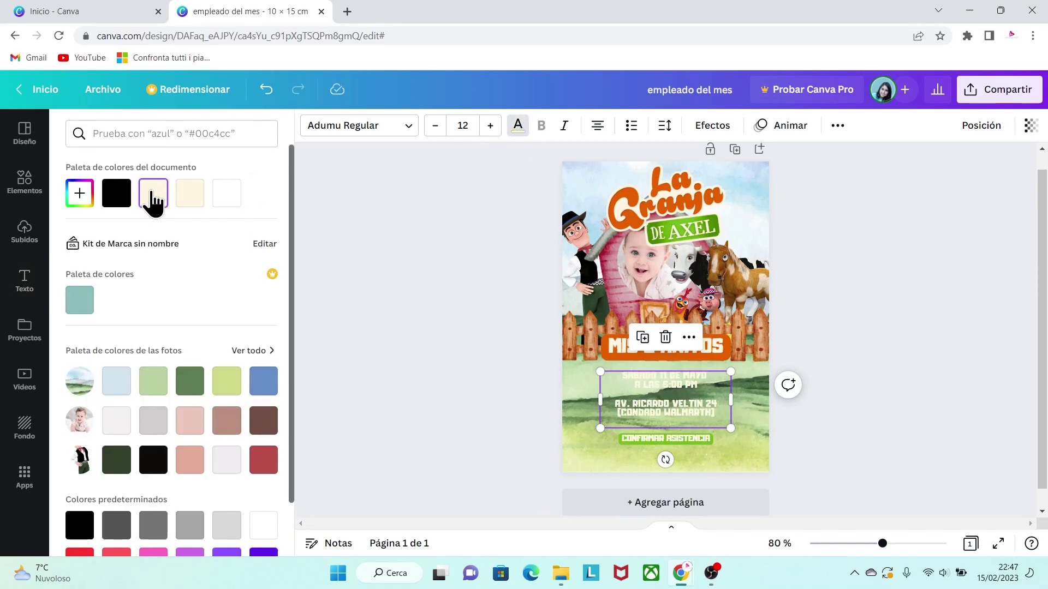
pyautogui.click(715, 130)
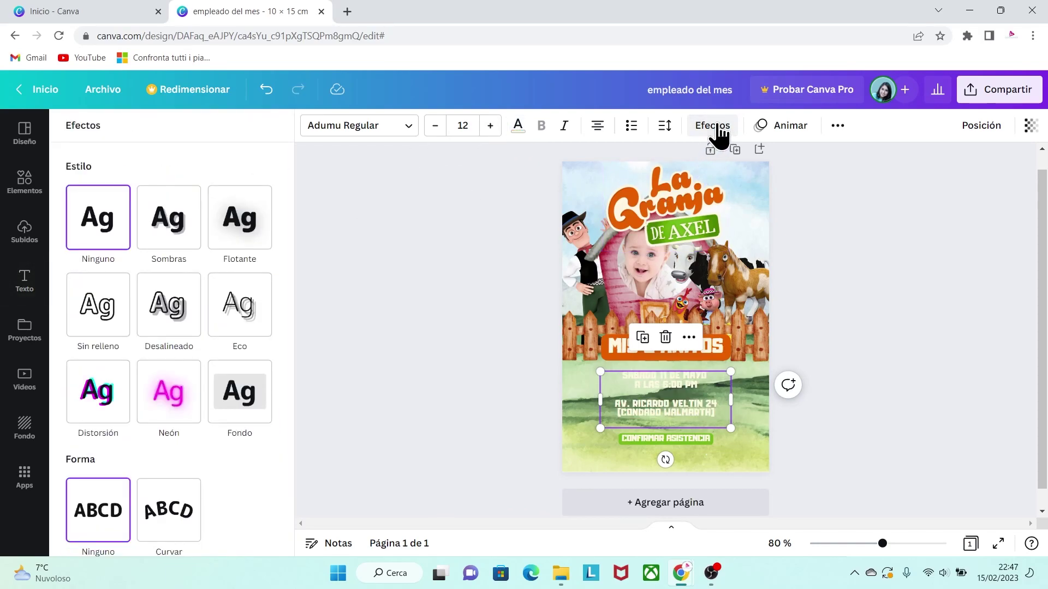
pyautogui.click(237, 237)
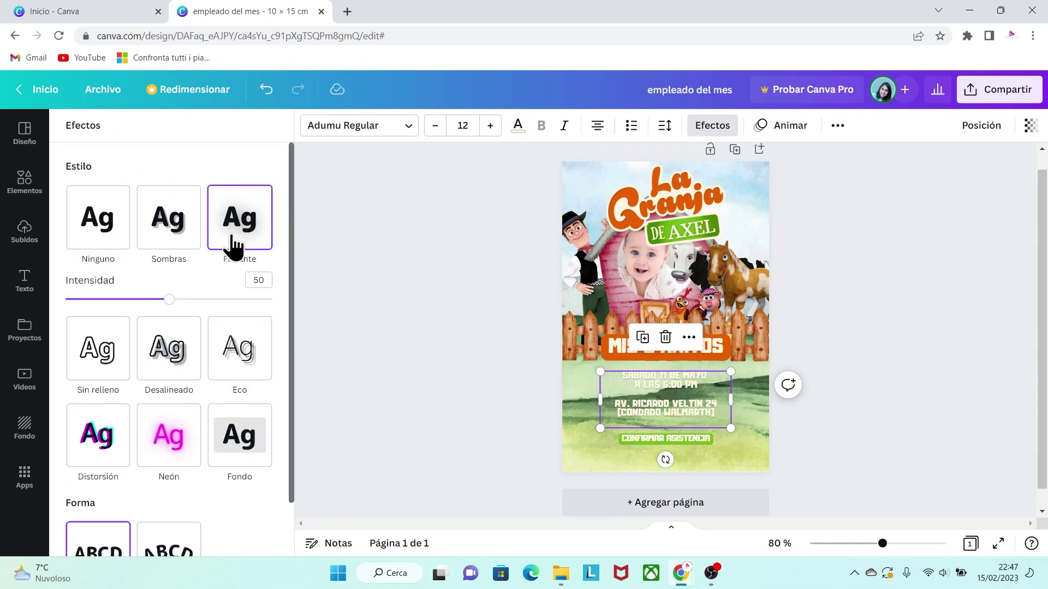
pyautogui.moveTo(169, 299); pyautogui.dragTo(280, 314)
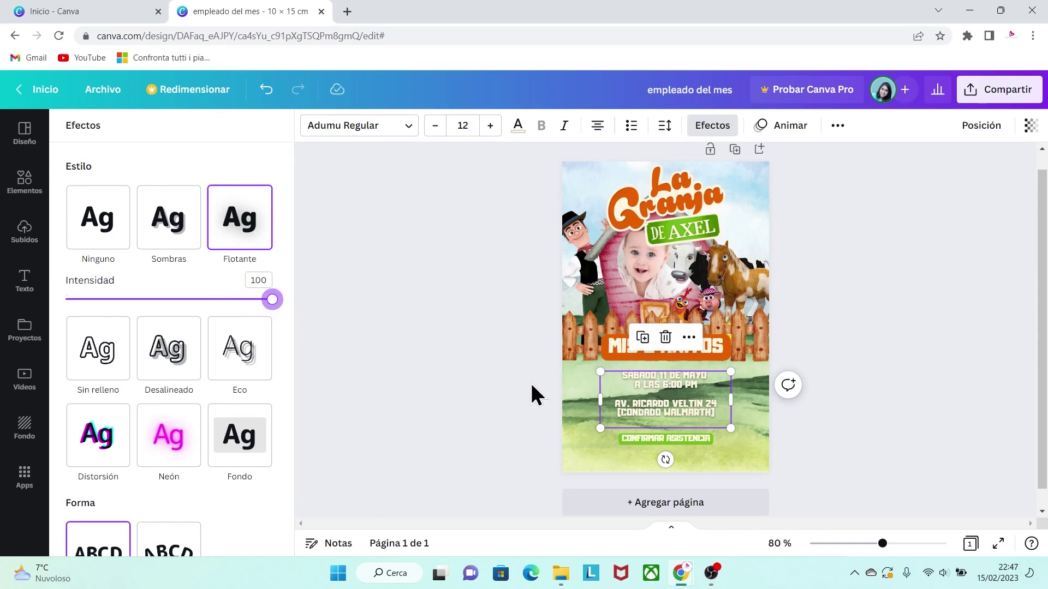
pyautogui.hotkey('ctrl', 'z')
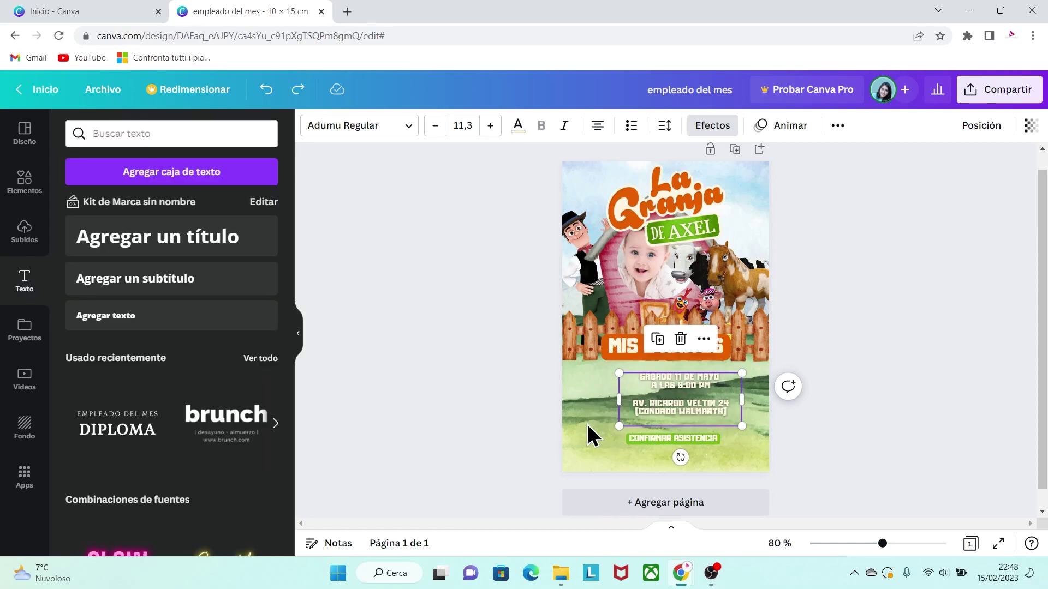
# Step: Search the graphic elements for "Icono whatsapp"
pyautogui.click(23, 184)
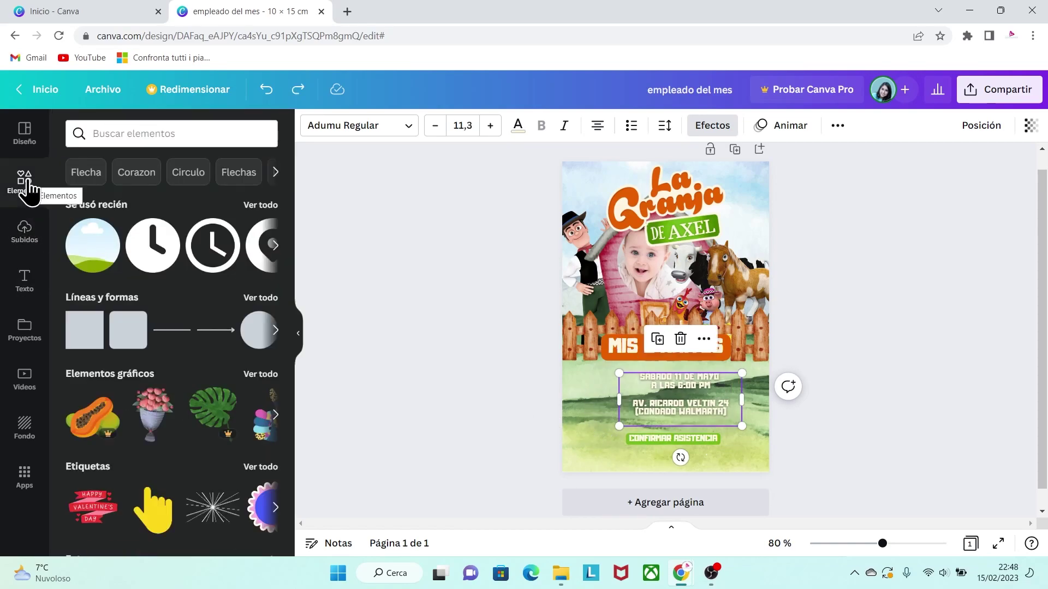
pyautogui.click(102, 136)
pyautogui.write('wh')
pyautogui.click(105, 194)
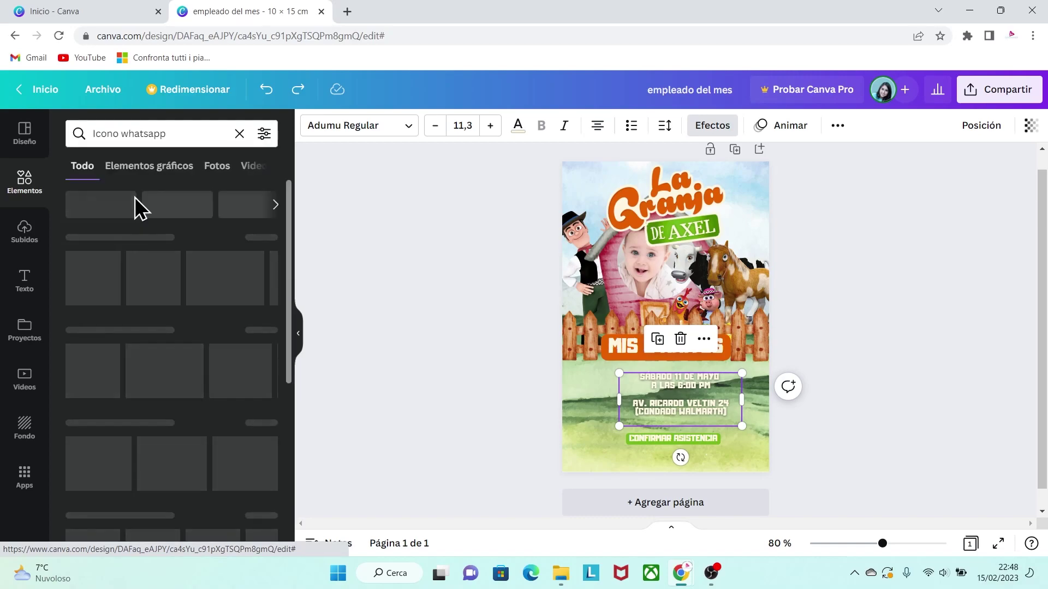
pyautogui.click(270, 240)
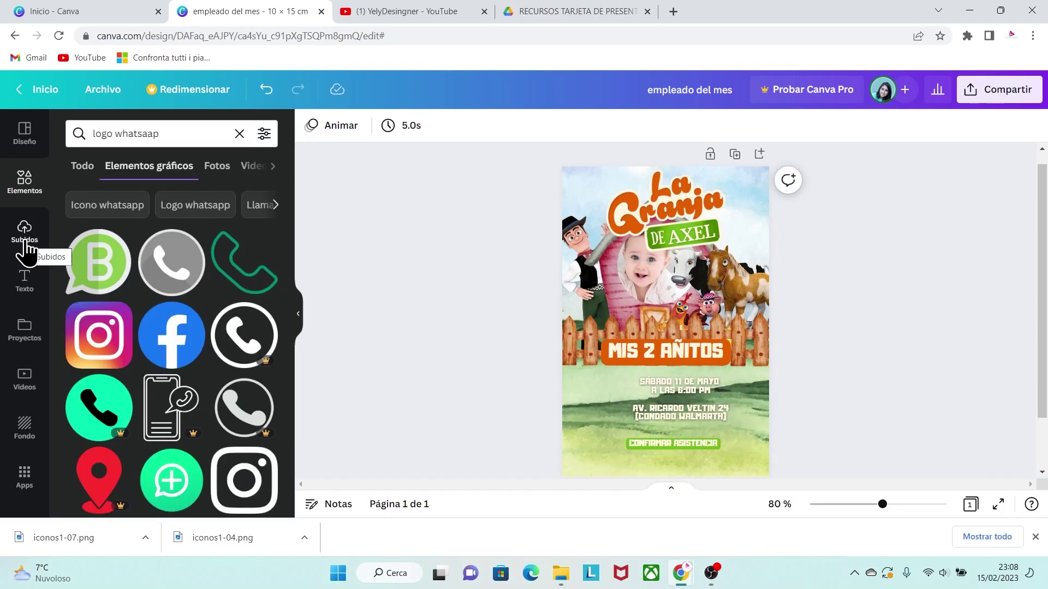
# Step: Upload the icon files ICONO HS.png, iconos1-04.png and iconos1-07.png from the INVITACION GRAFICA INTERACTIVA folder
pyautogui.click(24, 235)
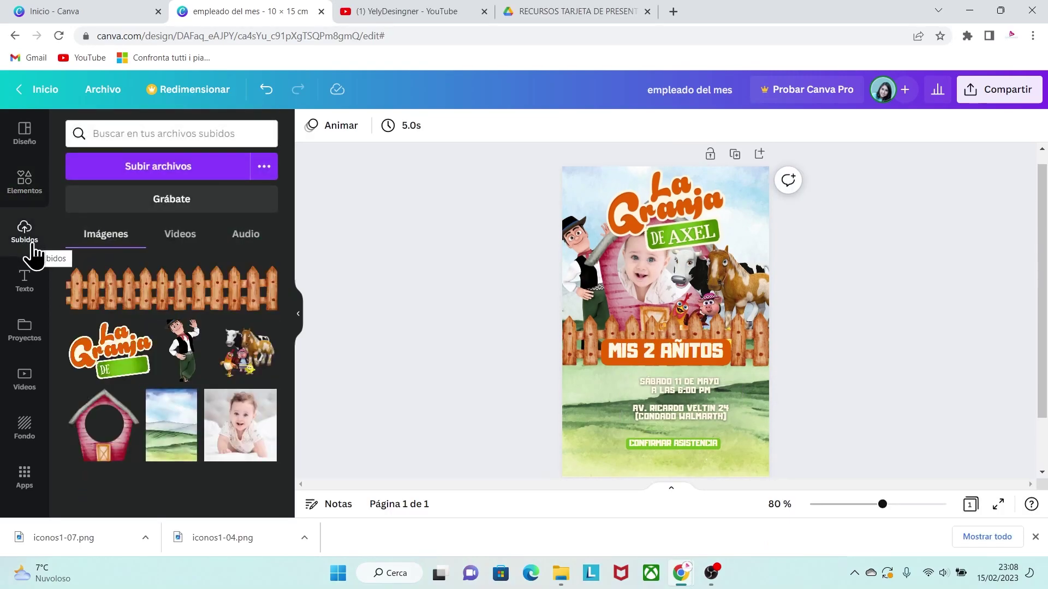
pyautogui.click(182, 173)
pyautogui.click(507, 240)
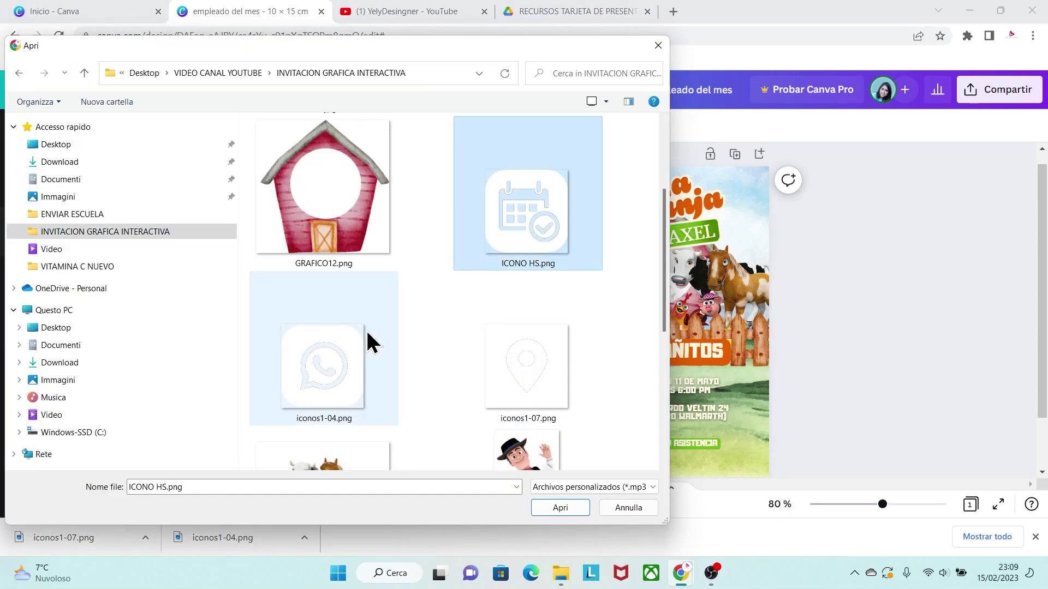
pyautogui.keyDown('ctrl'); pyautogui.click(375, 339); pyautogui.keyUp('ctrl')
pyautogui.keyDown('ctrl'); pyautogui.click(548, 374); pyautogui.keyUp('ctrl')
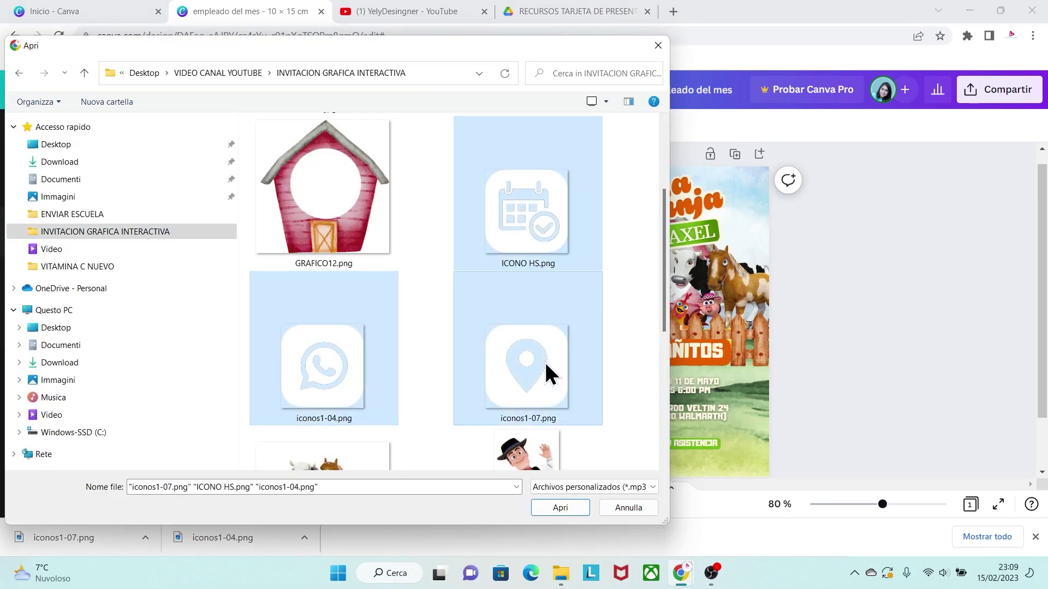
pyautogui.click(571, 506)
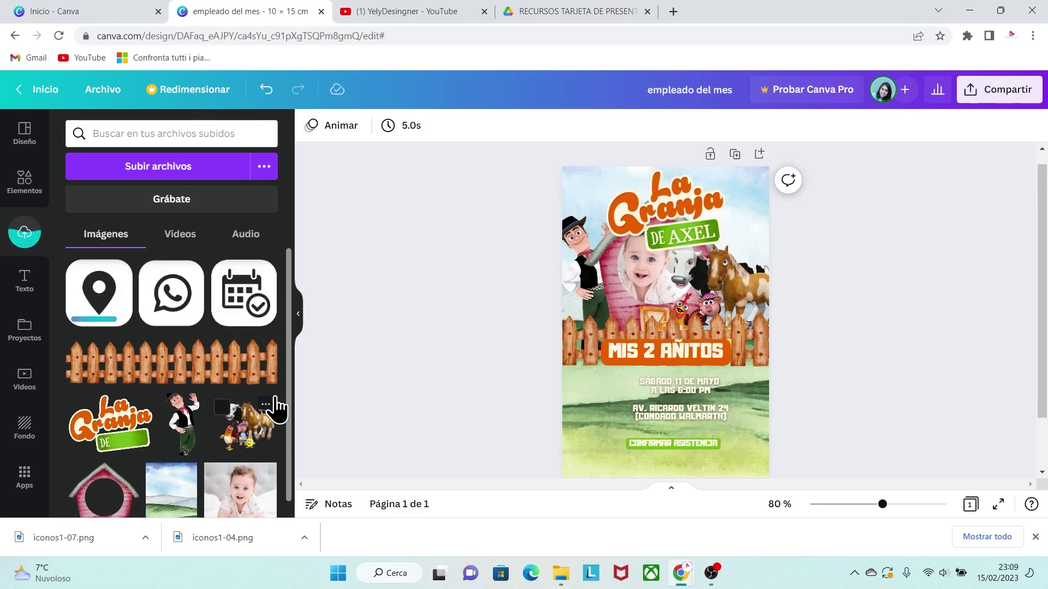
# Step: Add the uploaded WhatsApp icon to the invitation, reduce it and place it near the party details
pyautogui.moveTo(191, 313); pyautogui.dragTo(500, 379)
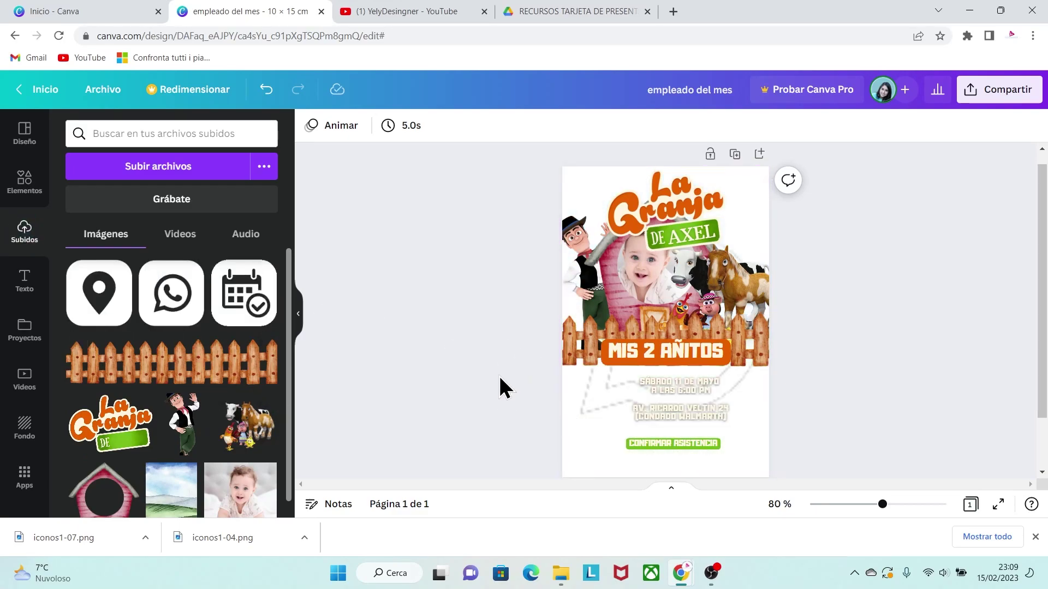
pyautogui.click(192, 312)
pyautogui.moveTo(665, 322); pyautogui.dragTo(596, 366)
pyautogui.moveTo(645, 415); pyautogui.dragTo(574, 344)
pyautogui.moveTo(561, 330); pyautogui.dragTo(615, 411)
# Step: Add the uploaded calendar and location icons, reduced in size, to the left of the party details
pyautogui.click(257, 315)
pyautogui.moveTo(617, 273); pyautogui.dragTo(657, 314)
pyautogui.click(107, 307)
pyautogui.moveTo(685, 343); pyautogui.dragTo(611, 426)
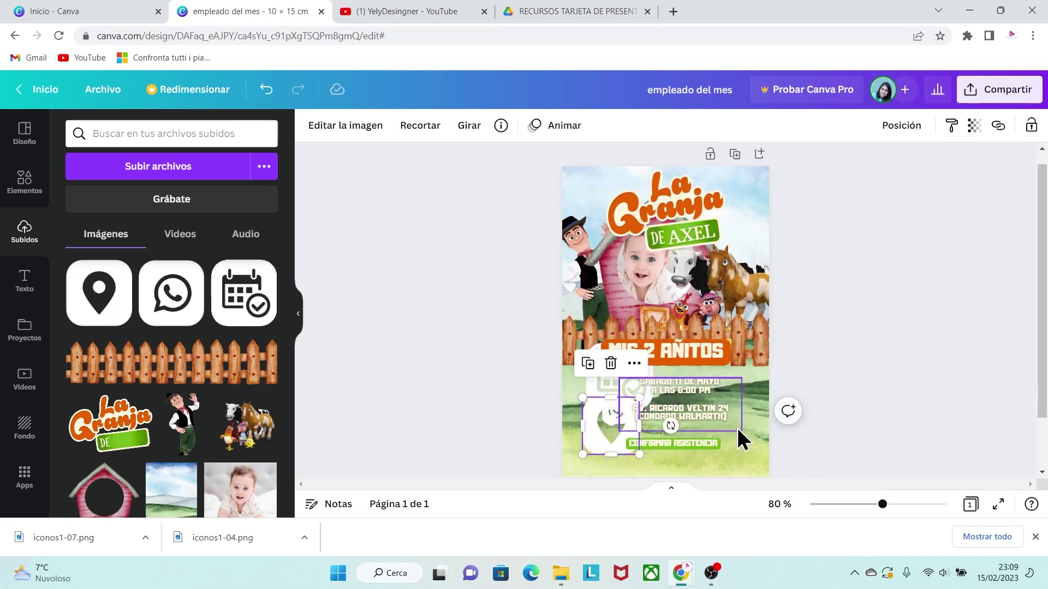
# Step: Shrink the location icon to a small size and place it to the left of the address lines
pyautogui.click(920, 504)
pyautogui.scroll(-5, 665, 311)
pyautogui.scroll(-2, 666, 311)
pyautogui.moveTo(444, 346); pyautogui.dragTo(486, 417)
pyautogui.moveTo(559, 436); pyautogui.dragTo(520, 397)
pyautogui.moveTo(486, 361); pyautogui.dragTo(517, 381)
# Step: Shrink the calendar and WhatsApp icons to match the location icon and arrange all three in a column left of the text
pyautogui.click(621, 210)
pyautogui.moveTo(505, 240); pyautogui.dragTo(485, 324)
pyautogui.moveTo(415, 188); pyautogui.dragTo(530, 304)
pyautogui.moveTo(545, 358); pyautogui.dragTo(513, 250)
pyautogui.moveTo(573, 272); pyautogui.dragTo(540, 241)
pyautogui.moveTo(497, 199); pyautogui.dragTo(508, 218)
pyautogui.click(671, 341)
pyautogui.moveTo(650, 194); pyautogui.dragTo(748, 293)
pyautogui.moveTo(802, 341); pyautogui.dragTo(526, 304)
pyautogui.moveTo(560, 347); pyautogui.dragTo(521, 374)
pyautogui.moveTo(525, 235); pyautogui.dragTo(531, 304)
pyautogui.moveTo(573, 358); pyautogui.dragTo(518, 247)
# Step: Lower the "MIS 2 AÑITOS" banner slightly and move the "CONFIRMAR ASISTENCIA" text further down the page
pyautogui.moveTo(919, 505); pyautogui.dragTo(895, 504)
pyautogui.click(819, 352)
pyautogui.moveTo(725, 234); pyautogui.dragTo(725, 246)
pyautogui.moveTo(895, 504); pyautogui.dragTo(898, 504)
pyautogui.moveTo(677, 368); pyautogui.dragTo(677, 398)
pyautogui.click(517, 126)
pyautogui.click(152, 194)
pyautogui.hotkey('ctrl', 'z')
# Step: Change the background of the "CONFIRMAR ASISTENCIA" text to dark green, sampled from the farmer's trousers
pyautogui.click(702, 389)
pyautogui.click(712, 130)
pyautogui.click(257, 384)
pyautogui.click(250, 327)
pyautogui.click(563, 188)
# Step: Reduce the "CONFIRMAR ASISTENCIA" text to size 10,1 and place the WhatsApp icon directly to its left
pyautogui.click(435, 125)
pyautogui.moveTo(595, 369); pyautogui.dragTo(600, 398)
pyautogui.click(735, 373)
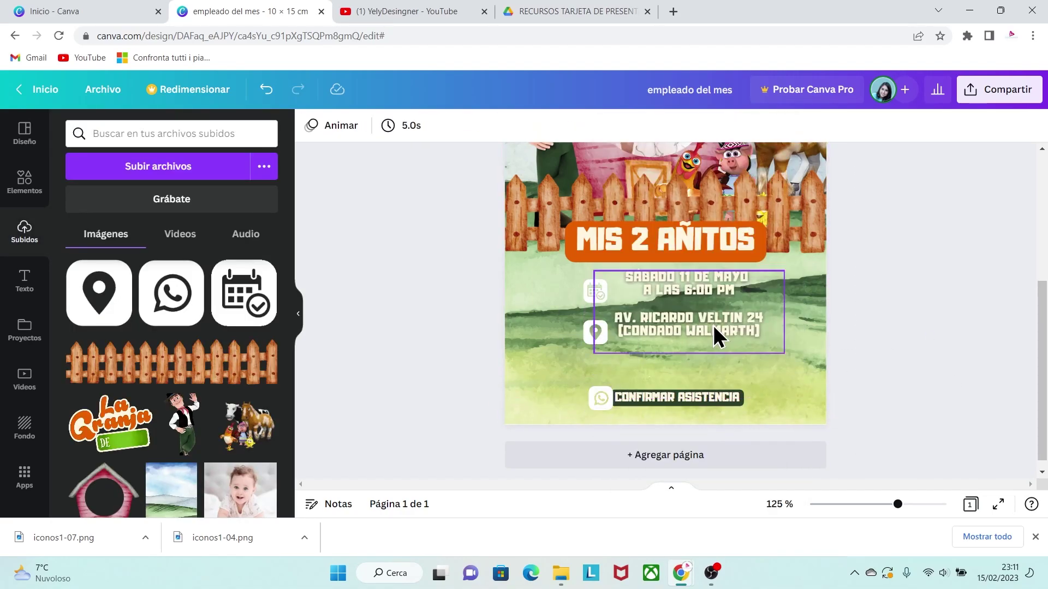
# Step: Move the party details text and the location and calendar icons down, away from the orange banner
pyautogui.moveTo(688, 318); pyautogui.dragTo(684, 351)
pyautogui.moveTo(585, 331); pyautogui.dragTo(583, 356)
pyautogui.moveTo(595, 292); pyautogui.dragTo(595, 316)
# Step: Set the party details text to size 10,3 with justified alignment
pyautogui.click(684, 351)
pyautogui.click(435, 125)
pyautogui.moveTo(898, 504); pyautogui.dragTo(885, 504)
pyautogui.doubleClick(598, 127)
# Step: Shift the date and "CONFIRMAR ASISTENCIA" texts right to sit beside their icons, and lower the orange banner slightly
pyautogui.moveTo(656, 341); pyautogui.dragTo(676, 344)
pyautogui.click(615, 336)
pyautogui.moveTo(675, 394); pyautogui.dragTo(680, 394)
pyautogui.click(619, 394)
pyautogui.moveTo(665, 282); pyautogui.dragTo(666, 297)
pyautogui.click(918, 437)
# Step: Nudge the address text into line beside the location icon, matching the other two rows
pyautogui.rightClick(662, 362)
pyautogui.click(704, 418)
pyautogui.moveTo(663, 363); pyautogui.dragTo(672, 360)
pyautogui.click(613, 393)
pyautogui.click(689, 390)
pyautogui.scroll(-1, 819, 420)
pyautogui.click(786, 432)
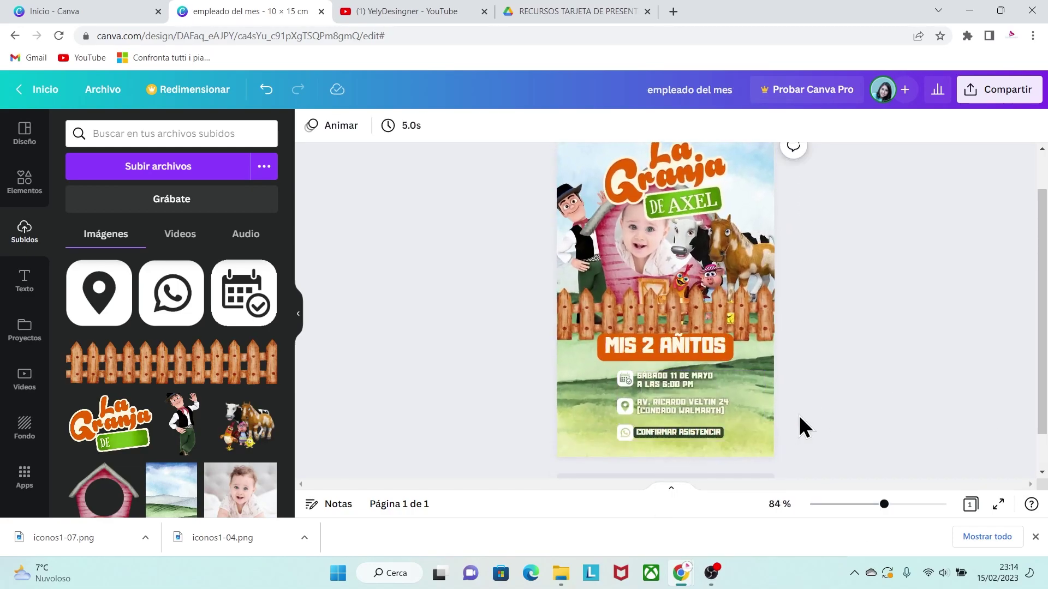
# Step: Check the grouping of the icons with their texts in the date and "CONFIRMAR ASISTENCIA" rows
pyautogui.click(818, 416)
pyautogui.click(708, 407)
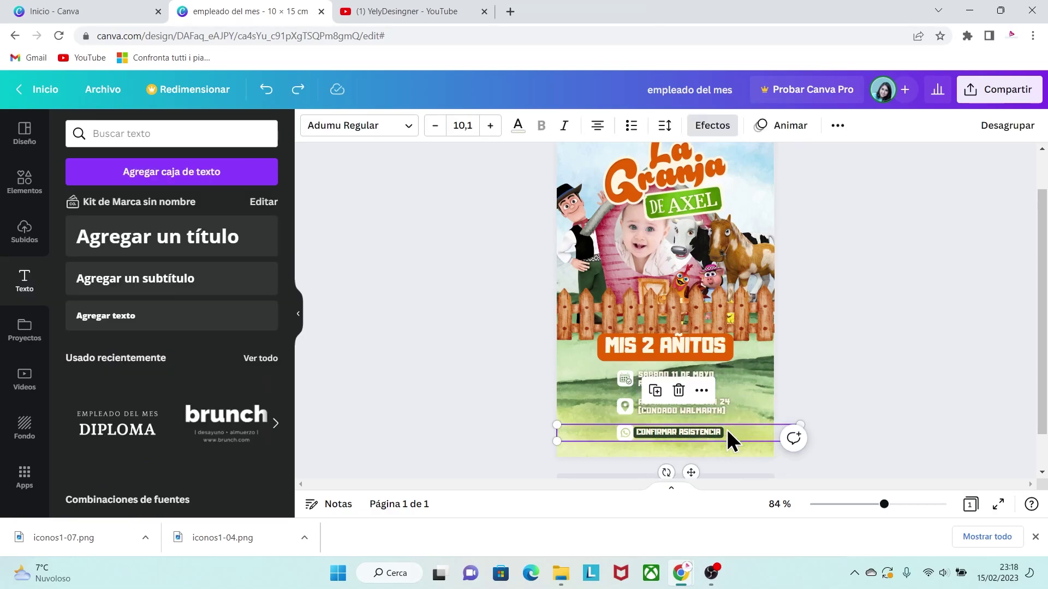
pyautogui.click(731, 417)
pyautogui.click(676, 382)
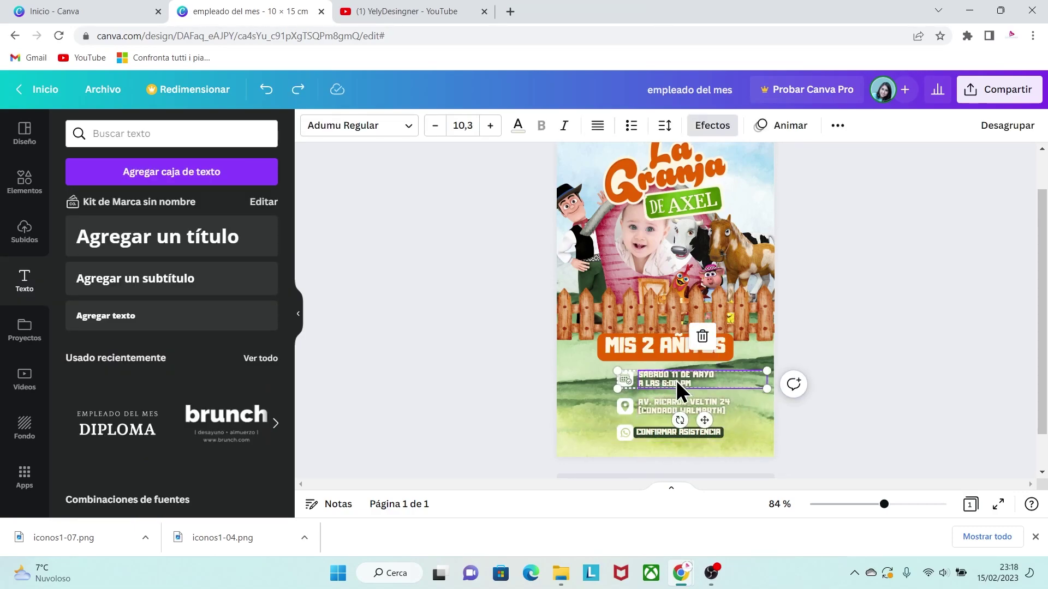
pyautogui.click(833, 418)
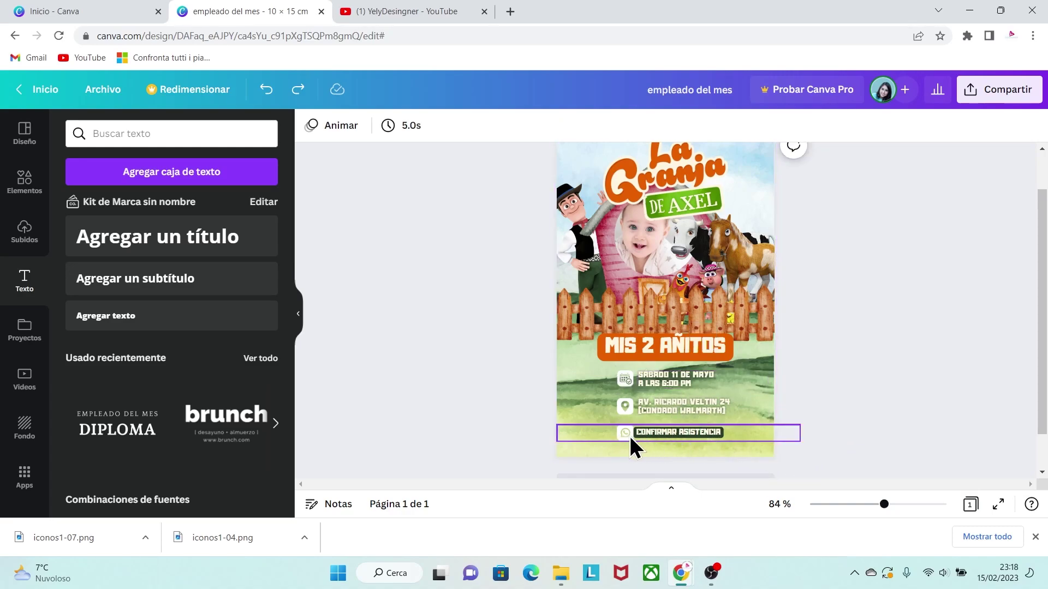
# Step: Open the link entry for the "CONFIRMAR ASISTENCIA" text
pyautogui.moveTo(884, 504); pyautogui.dragTo(901, 506)
pyautogui.moveTo(1043, 342); pyautogui.dragTo(1043, 413)
pyautogui.click(696, 384)
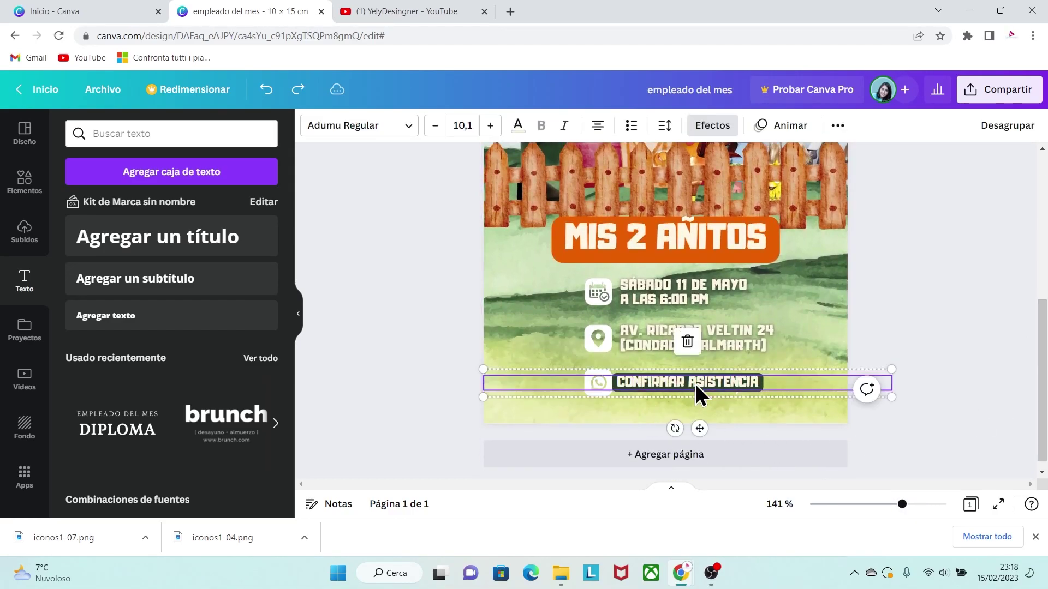
pyautogui.rightClick(715, 392)
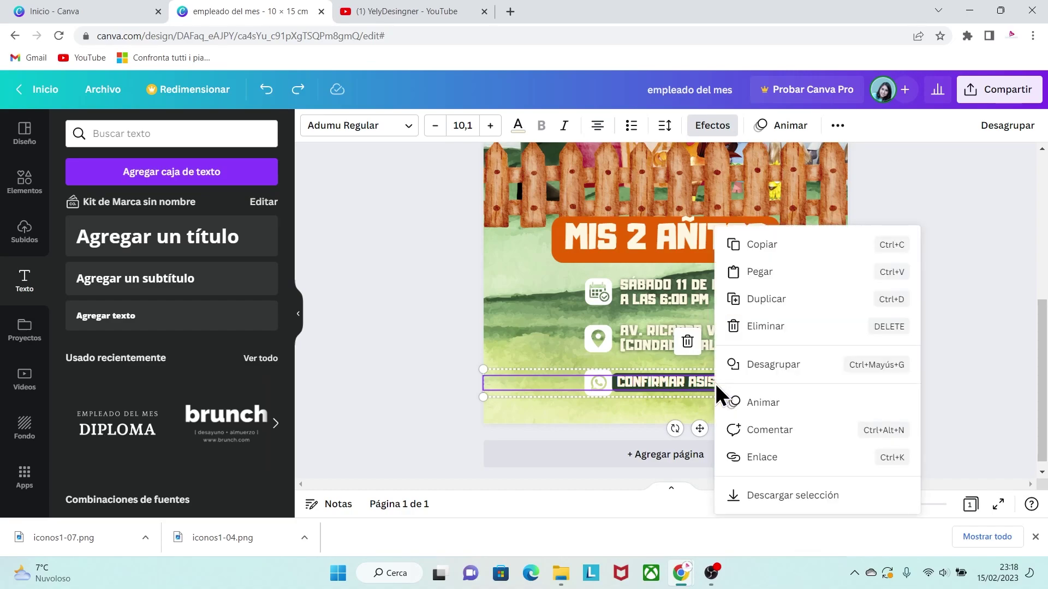
pyautogui.click(759, 458)
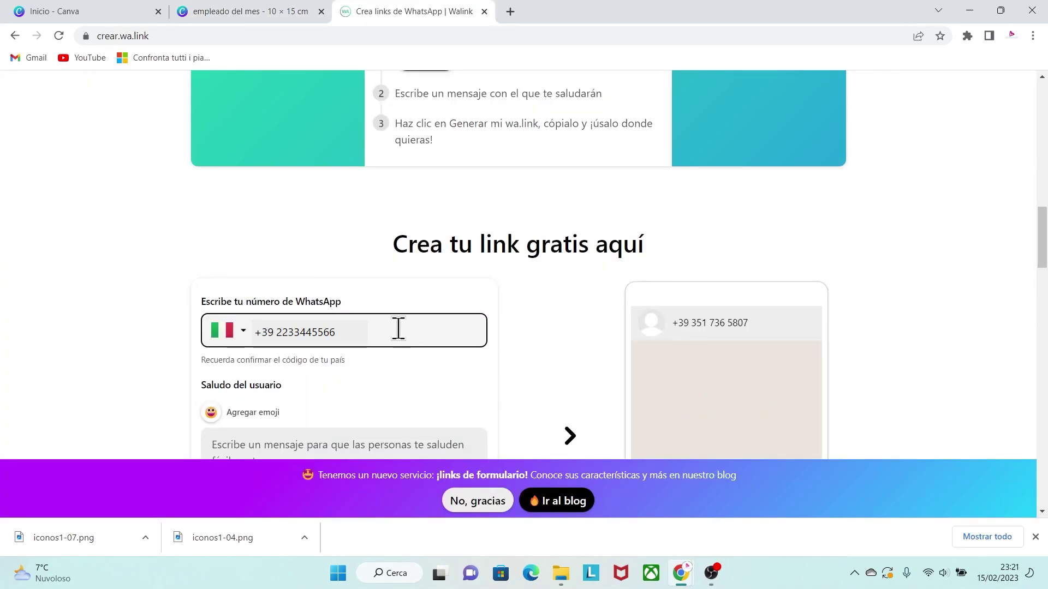
# Step: On the Walink site, generate a WhatsApp link with the greeting "Confirmamos nuestra asistencia!" and copy the short link
pyautogui.moveTo(1042, 238); pyautogui.dragTo(1045, 273)
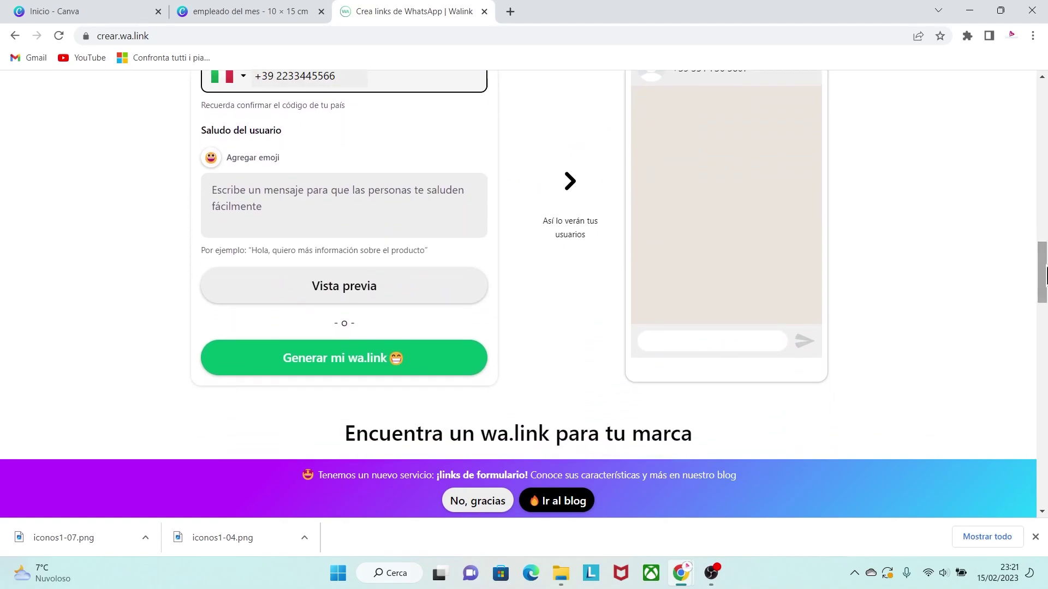
pyautogui.click(274, 200)
pyautogui.write('Confirmamos nuestra asistencia!')
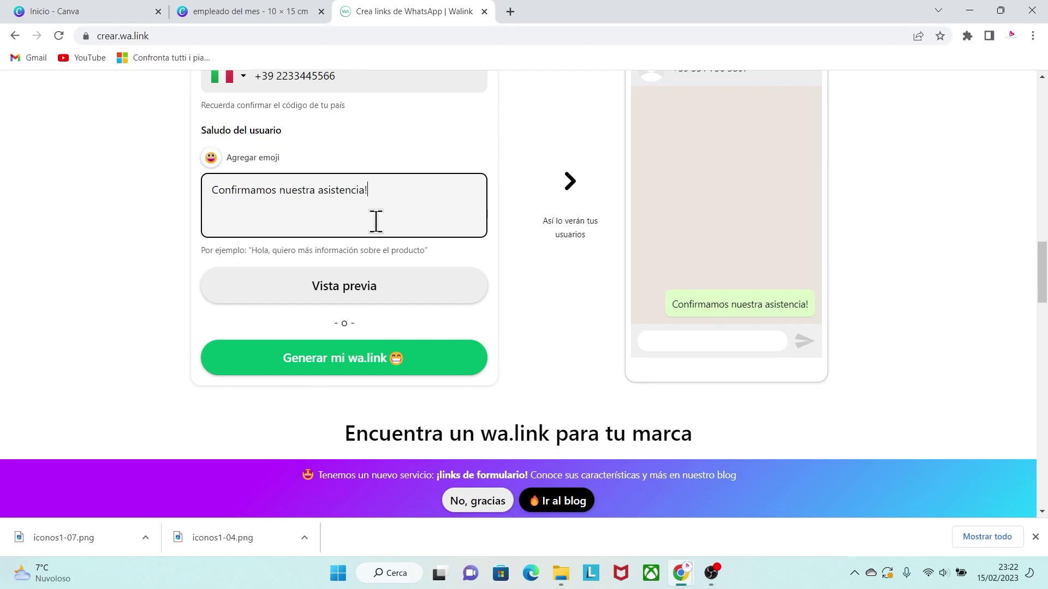
pyautogui.click(367, 374)
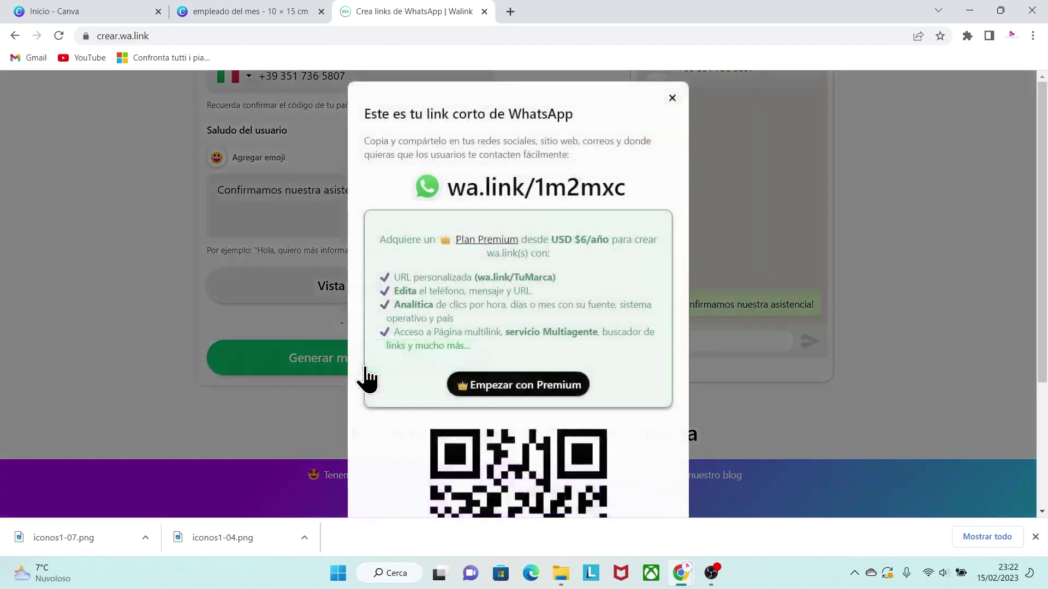
pyautogui.moveTo(627, 188); pyautogui.dragTo(447, 192)
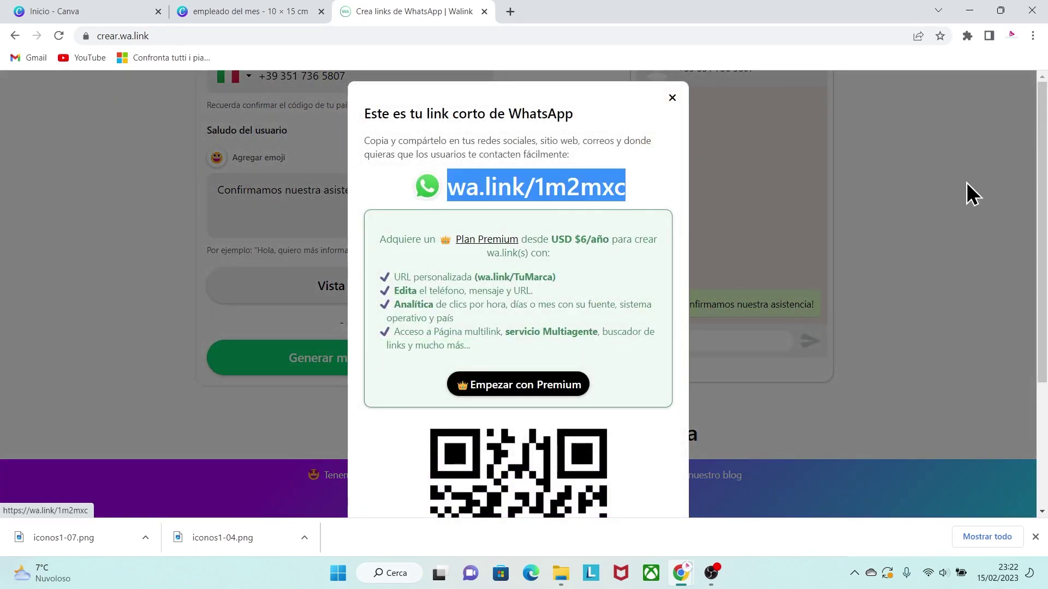
pyautogui.scroll(-3, 1038, 176)
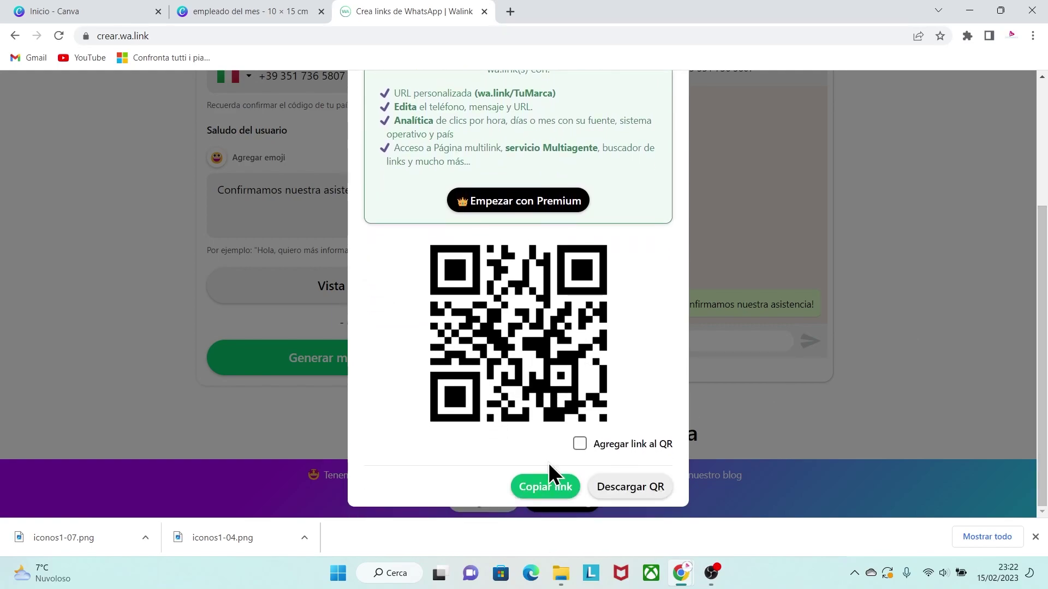
pyautogui.click(545, 489)
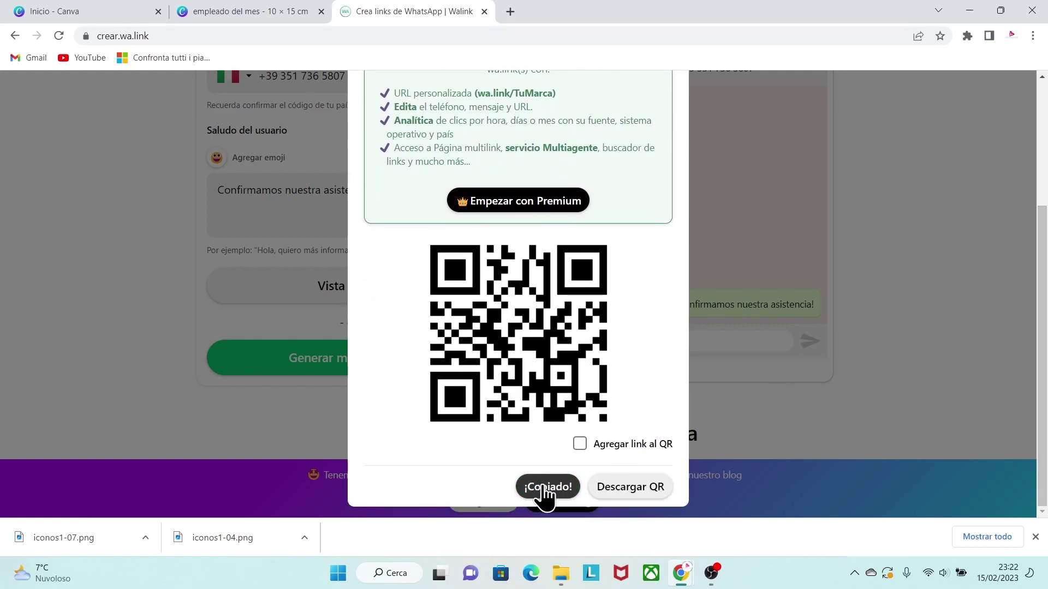
# Step: Switch back to Canva and add the copied WhatsApp link to the "CONFIRMAR ASISTENCIA" text
pyautogui.click(271, 12)
pyautogui.click(640, 218)
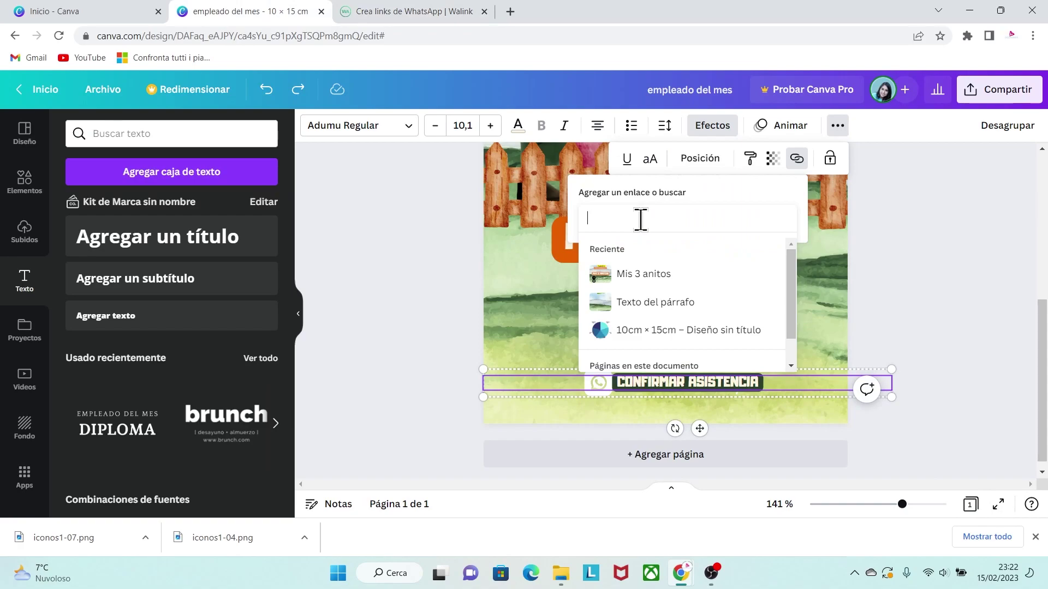
pyautogui.hotkey('ctrl', 'v')
pyautogui.press('Return')
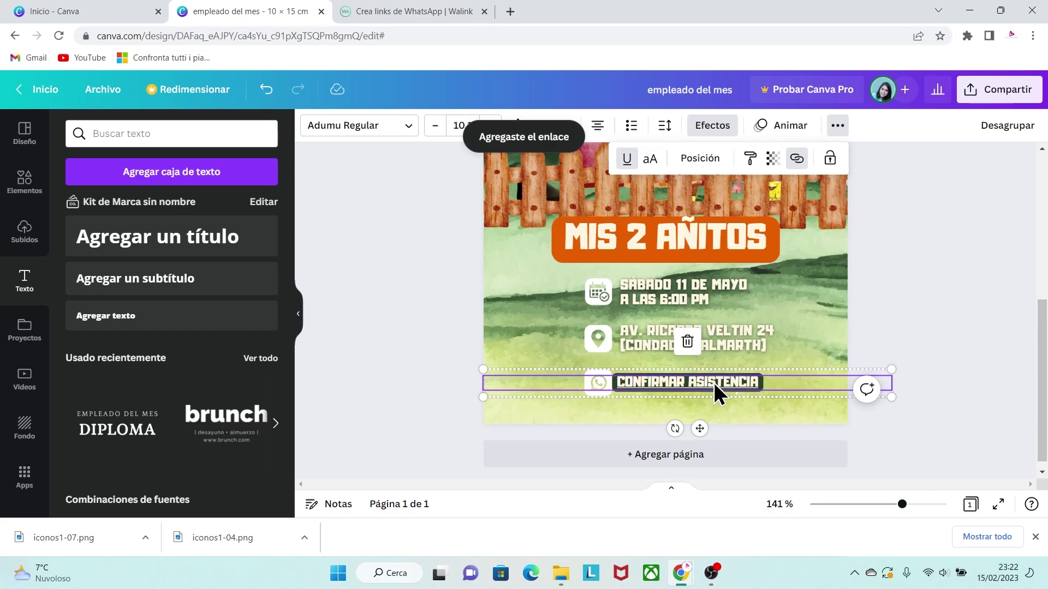
# Step: Open the link entry for the address text beside the location icon
pyautogui.click(743, 333)
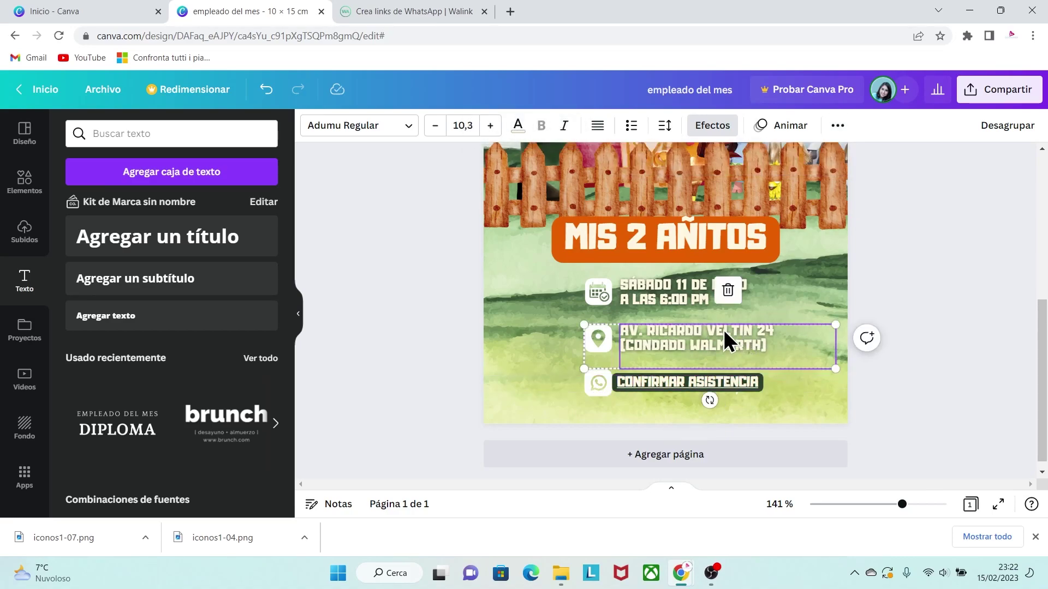
pyautogui.rightClick(723, 330)
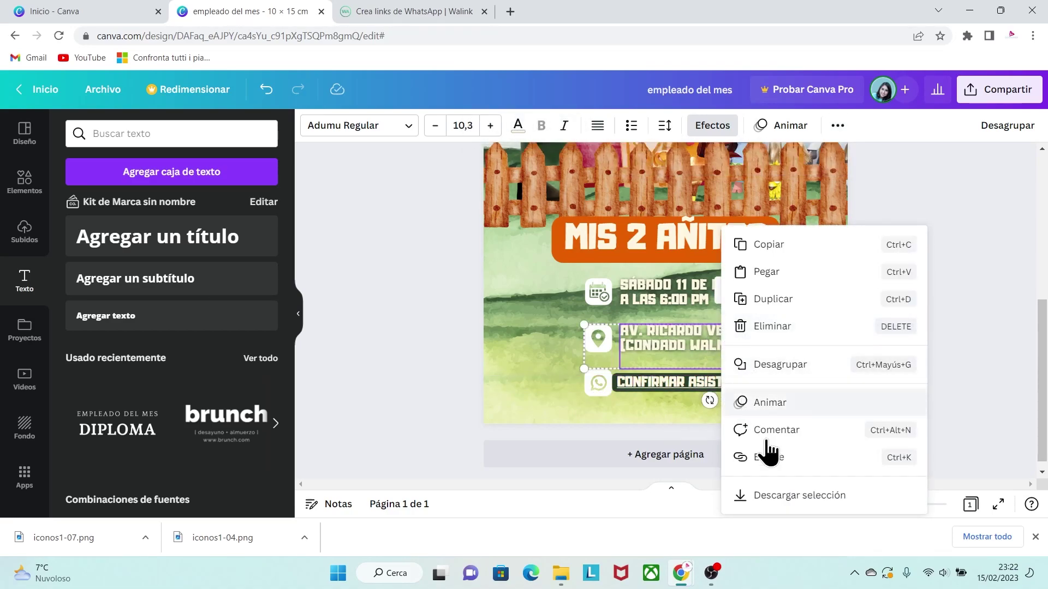
pyautogui.click(768, 459)
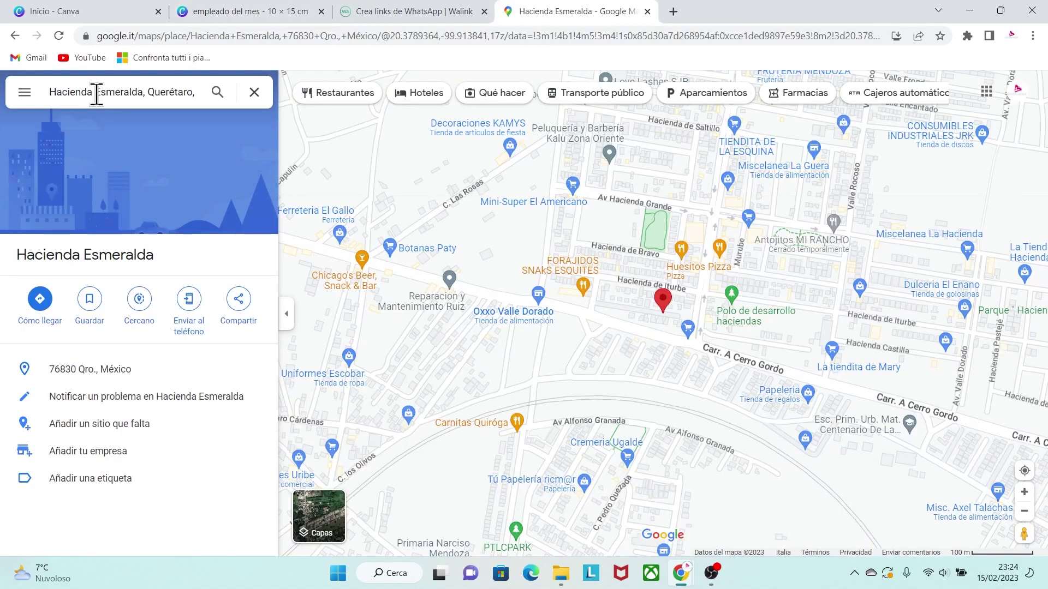
# Step: In Google Maps, copy the sharing link for the place Hacienda Esmeralda, Querétaro
pyautogui.click(191, 91)
pyautogui.write(', Querétaro,')
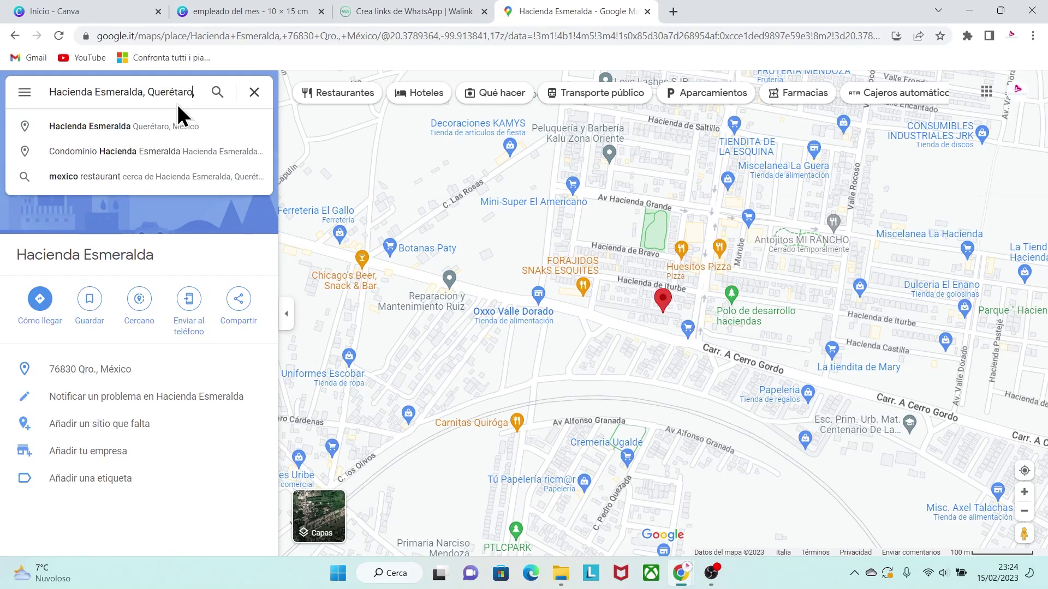
pyautogui.click(239, 300)
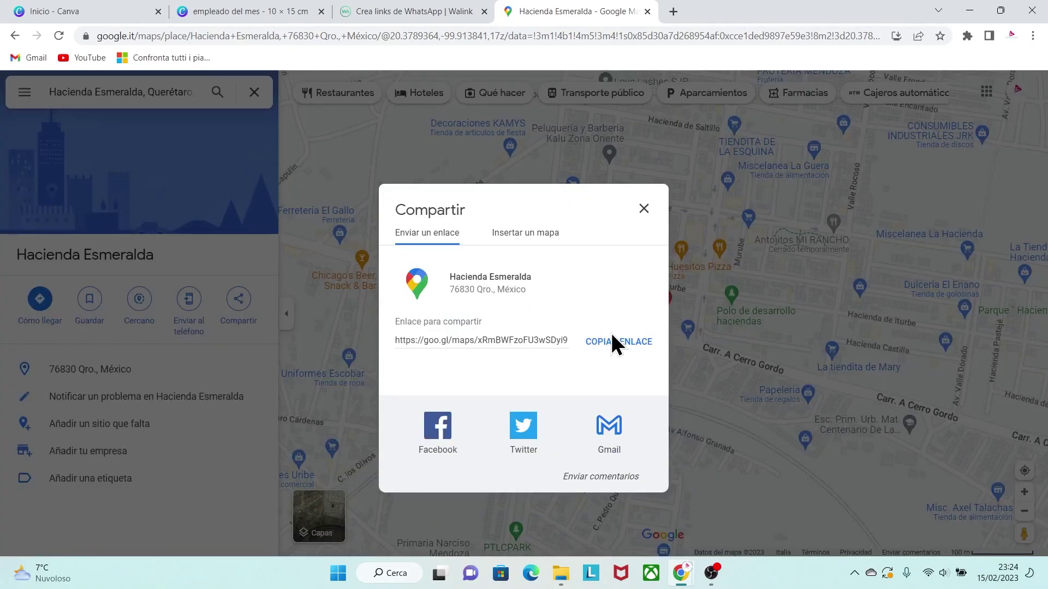
pyautogui.click(624, 342)
pyautogui.hotkey('ctrl', 'c')
# Step: Return to Canva and add the copied Google Maps link to the address text
pyautogui.hotkey('ctrl', '2')
pyautogui.click(653, 217)
pyautogui.hotkey('ctrl', 'v')
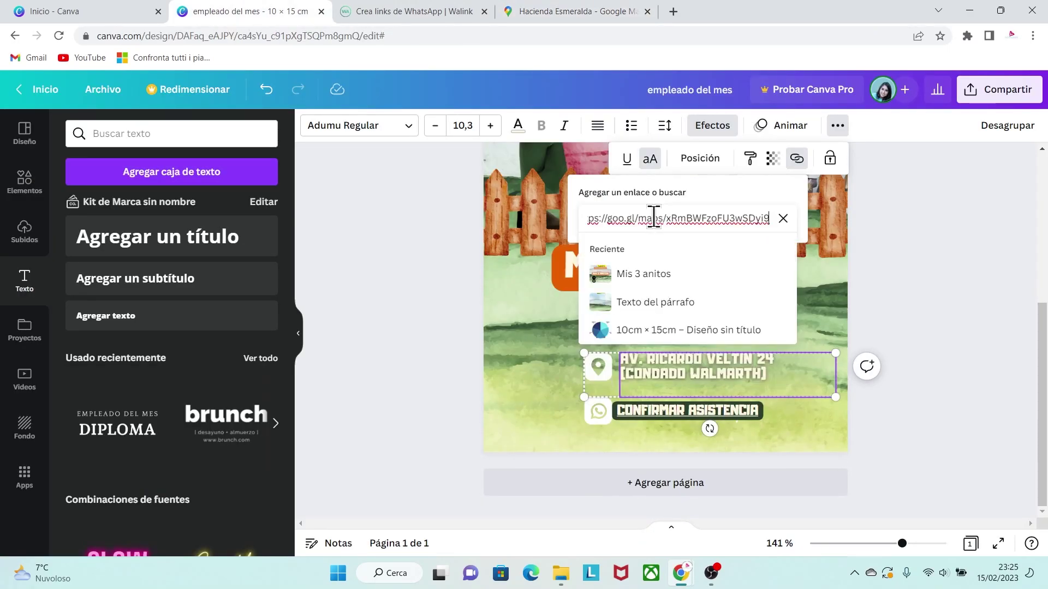
pyautogui.press('Return')
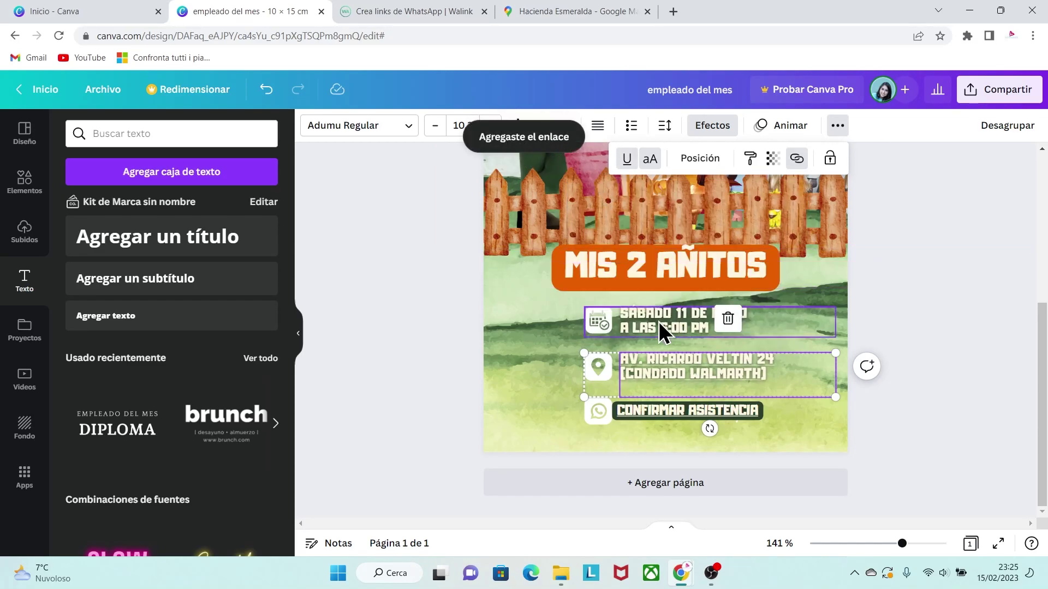
# Step: Select the date text, and save a Google Calendar event titled "Fiesta Infantil" plus the child's name for Saturday 13 May, 6:00pm to 8:00pm
pyautogui.click(677, 326)
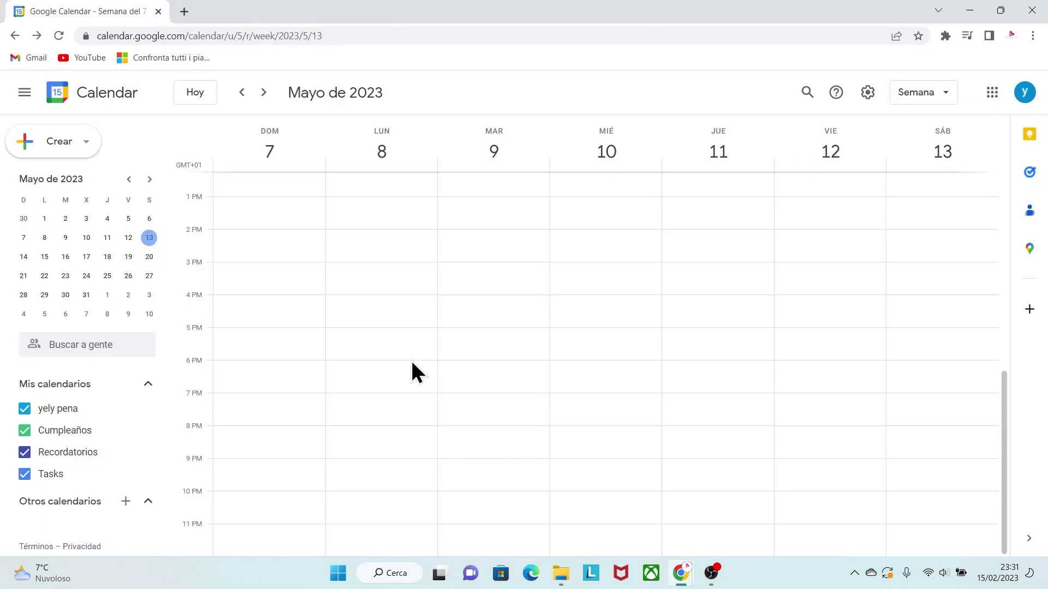
pyautogui.click(918, 374)
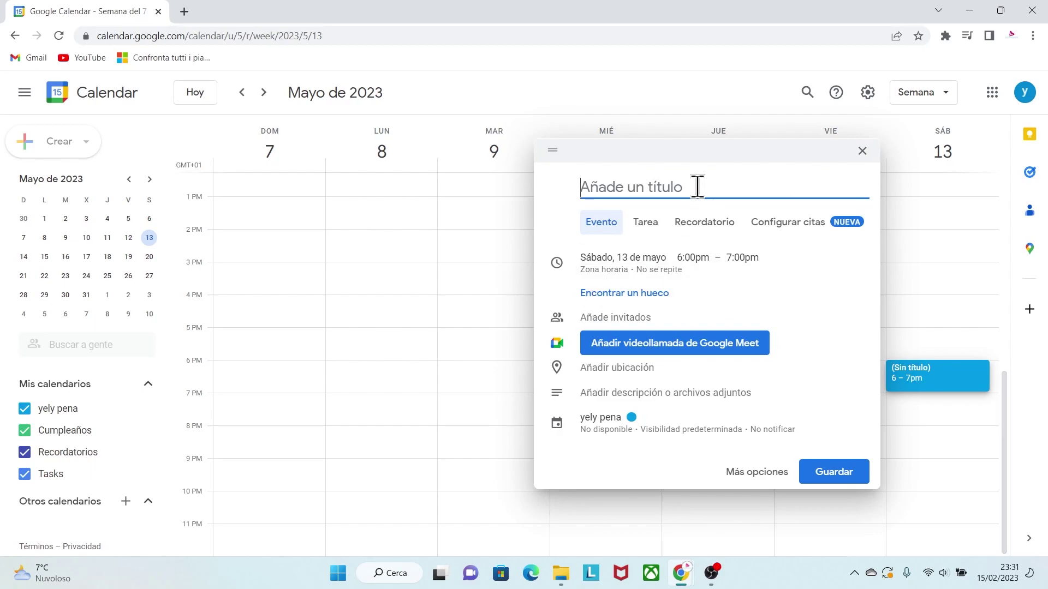
pyautogui.write('Fiesta Infantil Alex')
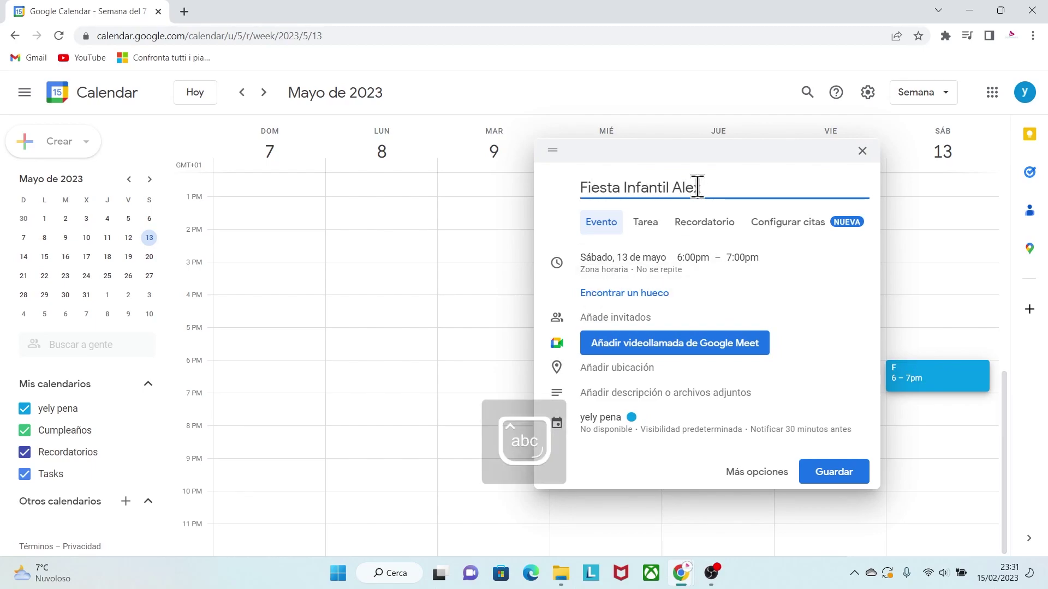
pyautogui.click(733, 262)
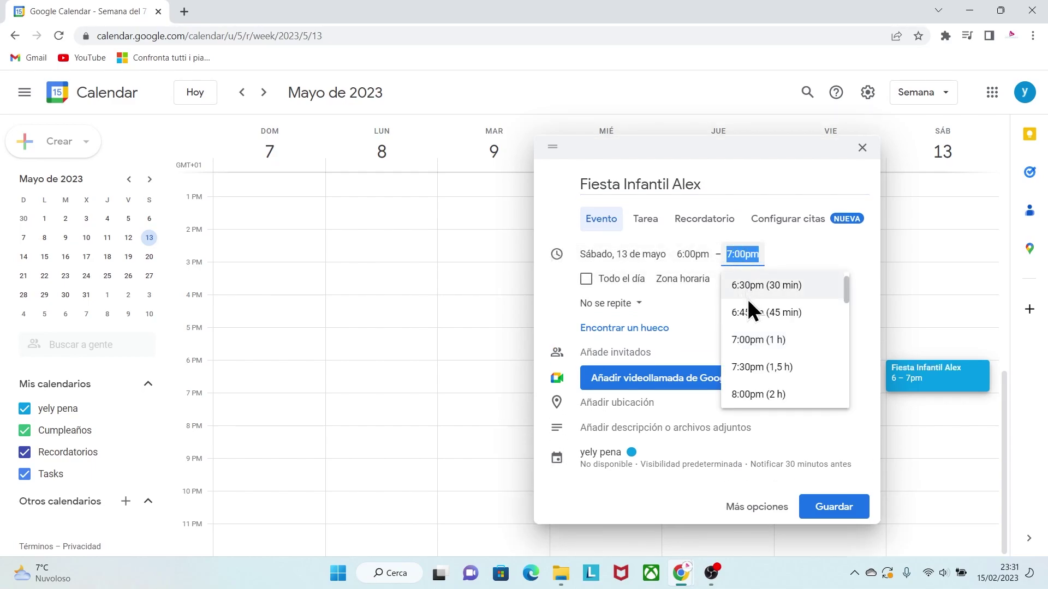
pyautogui.click(774, 390)
pyautogui.click(821, 428)
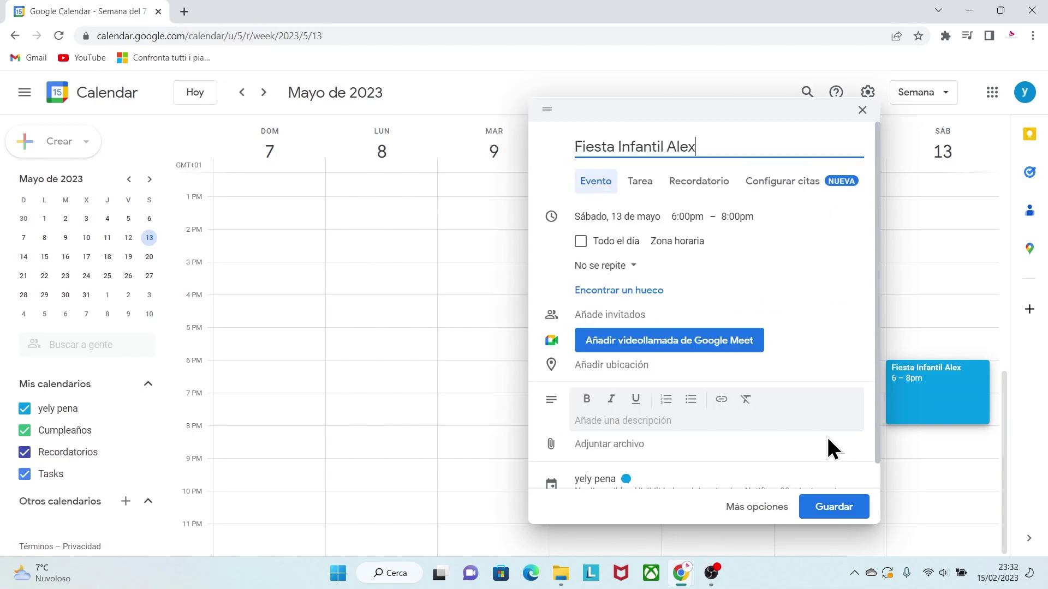
pyautogui.click(846, 509)
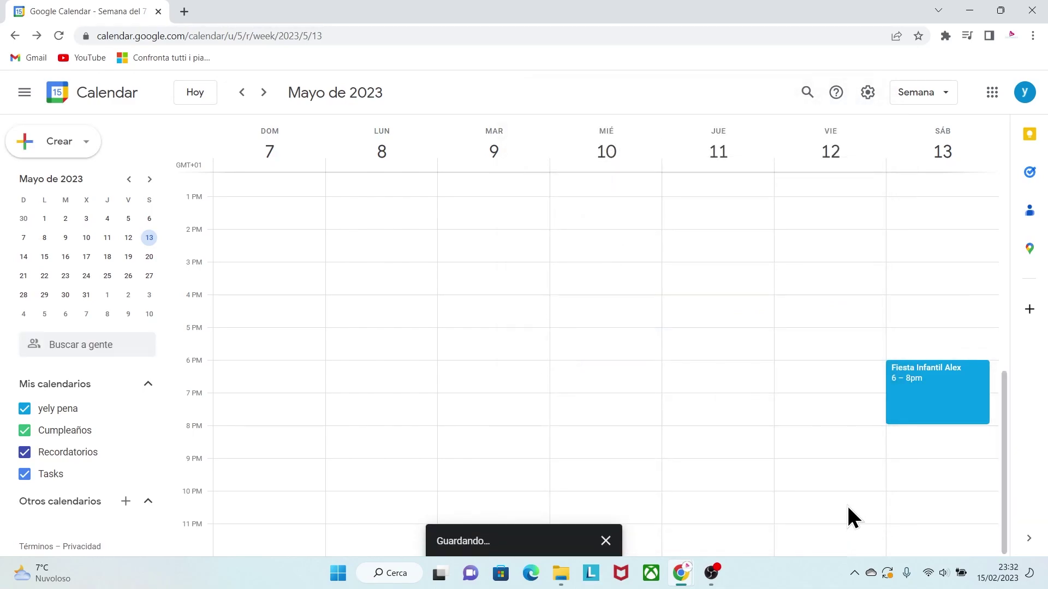
# Step: Publish the saved party event on 13 May and copy its event link
pyautogui.click(927, 404)
pyautogui.click(835, 235)
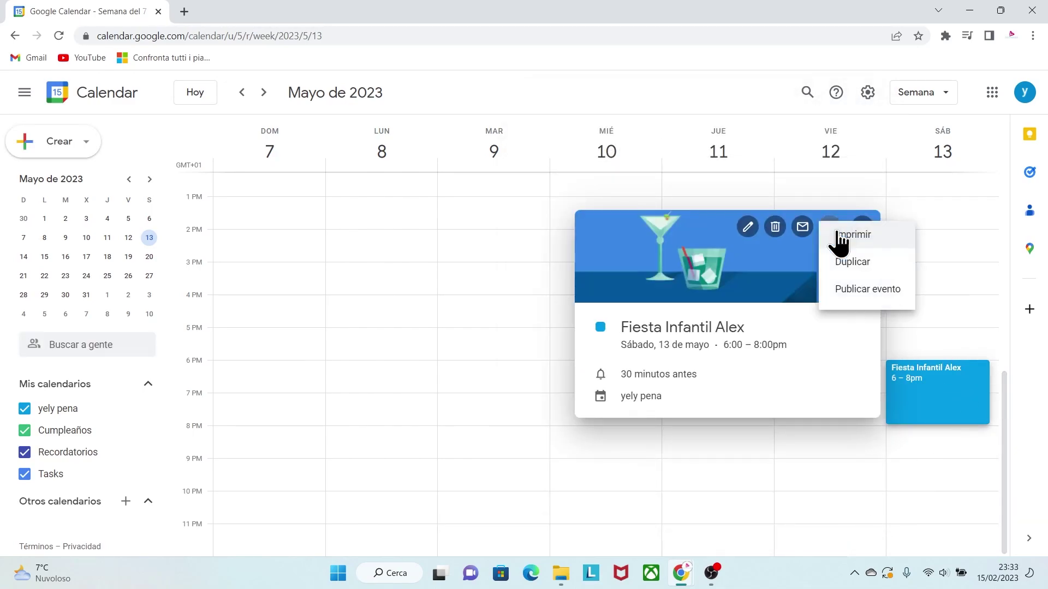
pyautogui.click(845, 294)
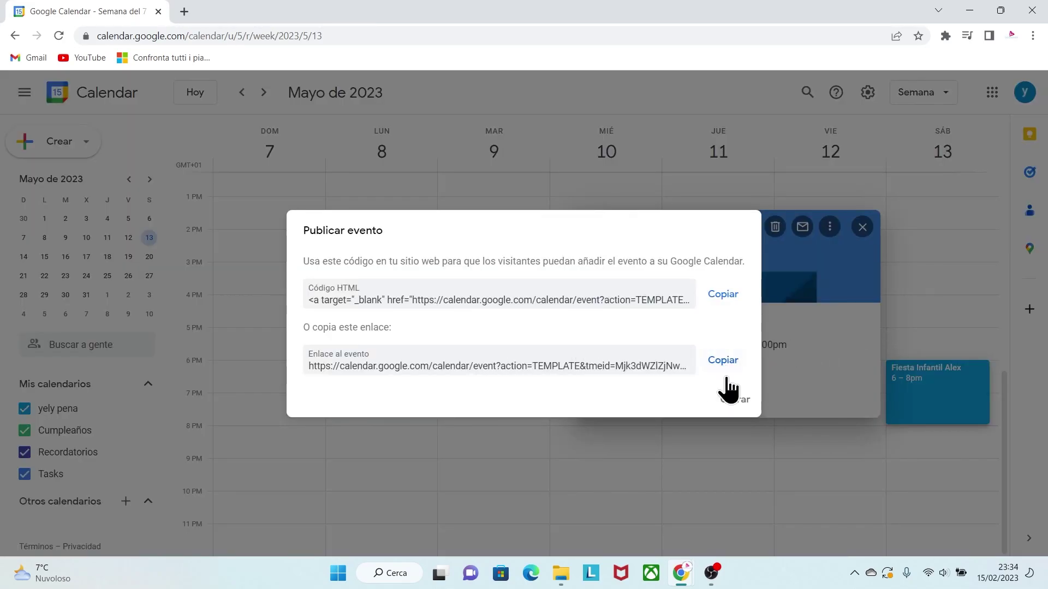
pyautogui.click(722, 361)
# Step: Switch back to Canva and add the copied calendar event link to the date and time text
pyautogui.hotkey('alt', 'Tab')
pyautogui.rightClick(701, 329)
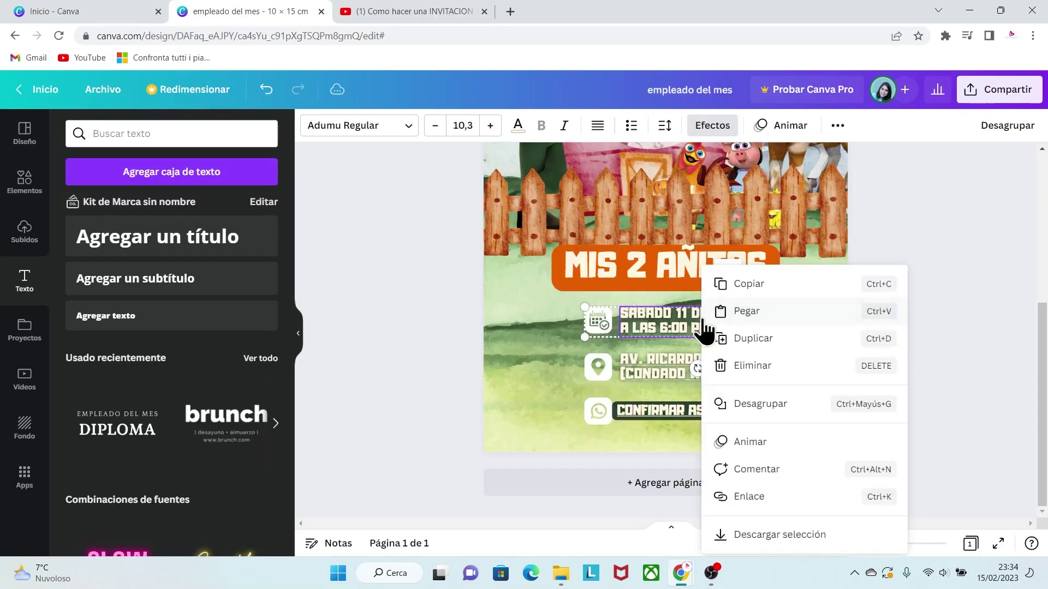
pyautogui.click(759, 496)
pyautogui.hotkey('ctrl', 'v')
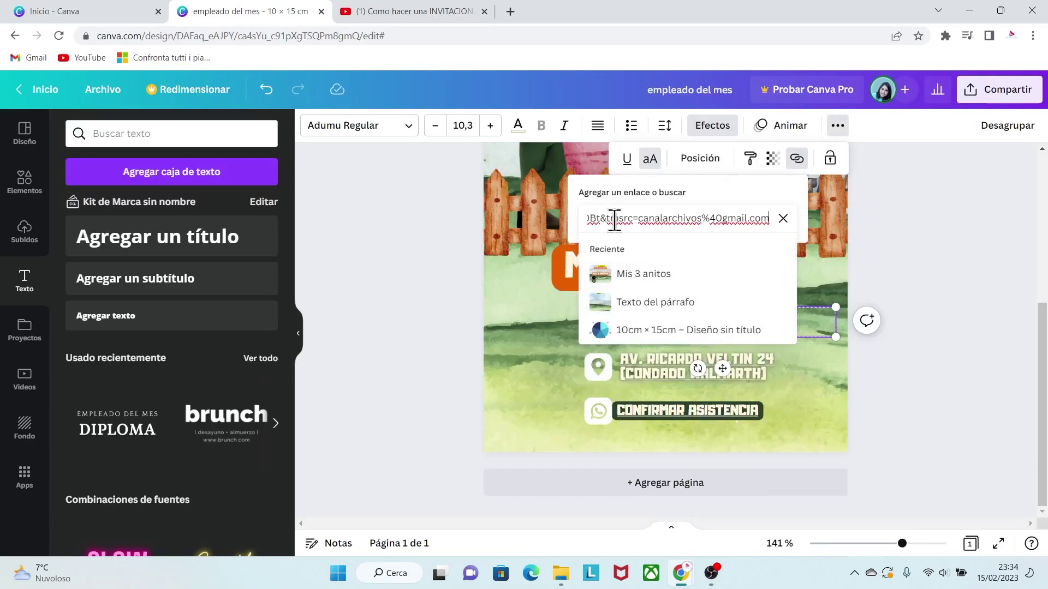
pyautogui.press('Return')
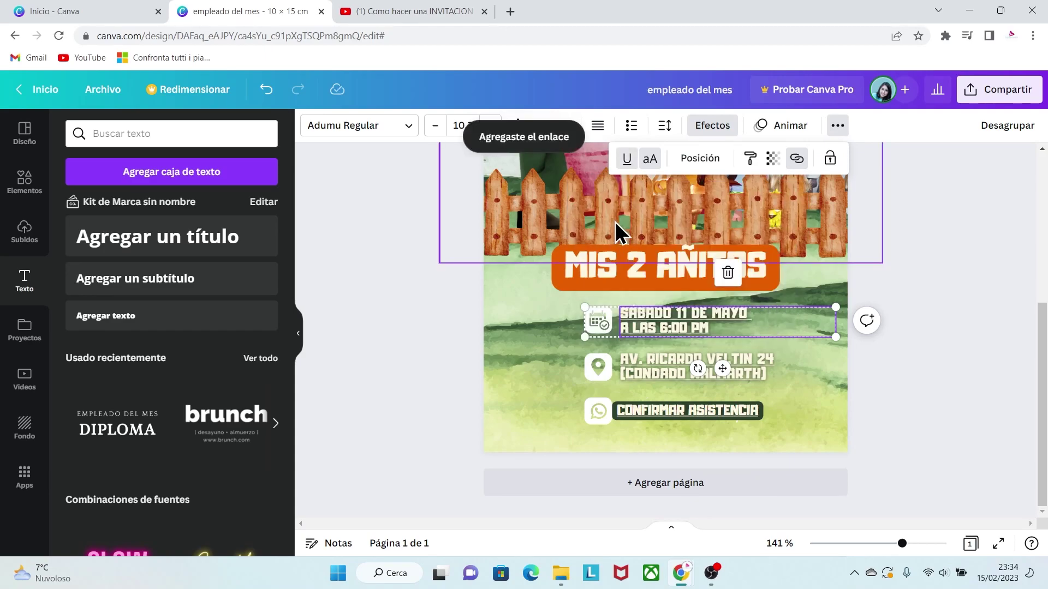
# Step: Download the finished invitation as a standard PDF (PDF estándar)
pyautogui.moveTo(902, 544); pyautogui.dragTo(890, 543)
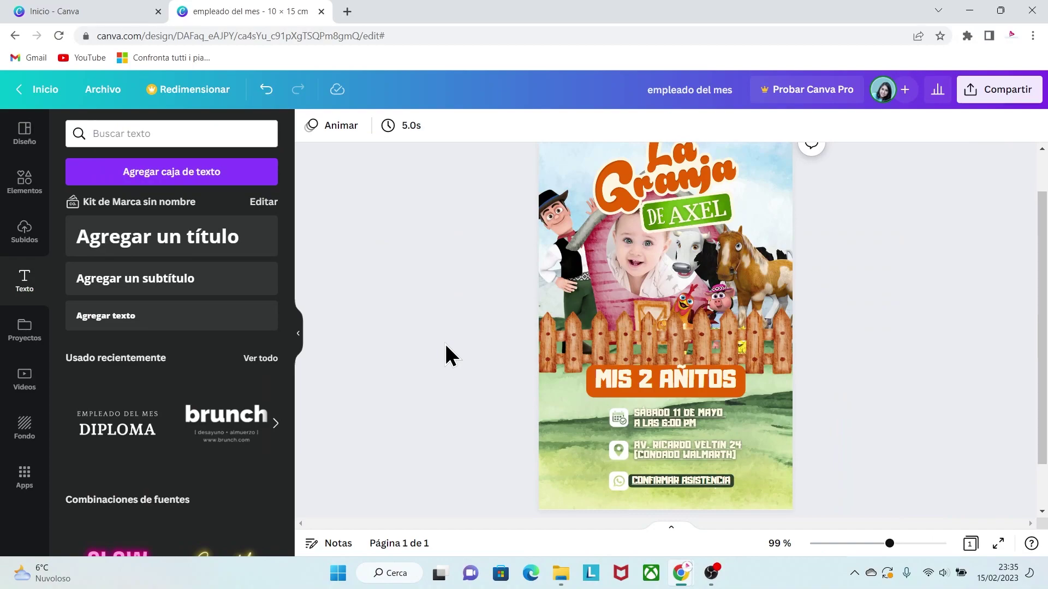
pyautogui.click(104, 91)
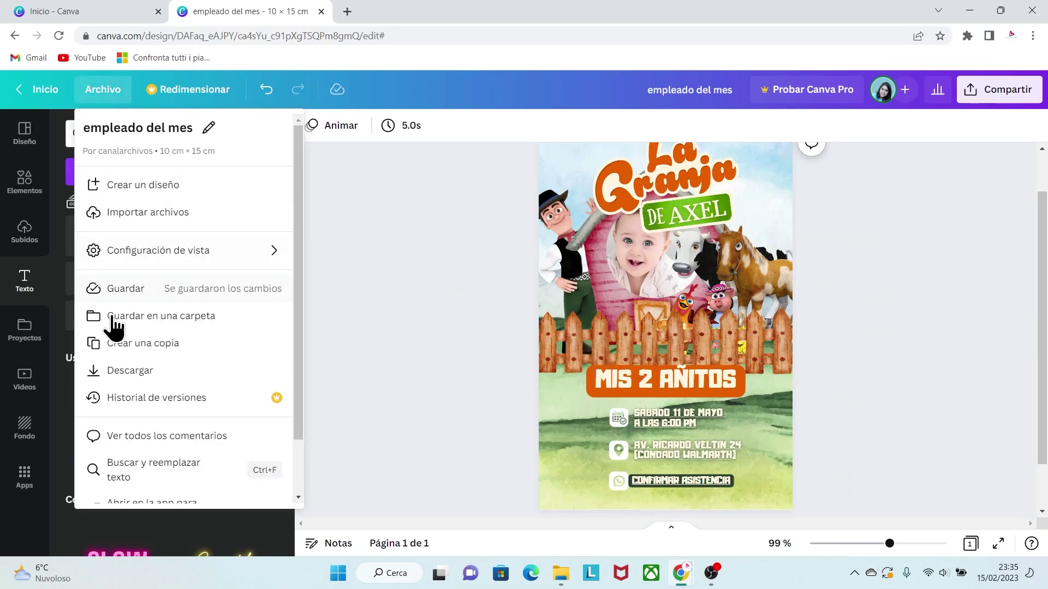
pyautogui.click(127, 374)
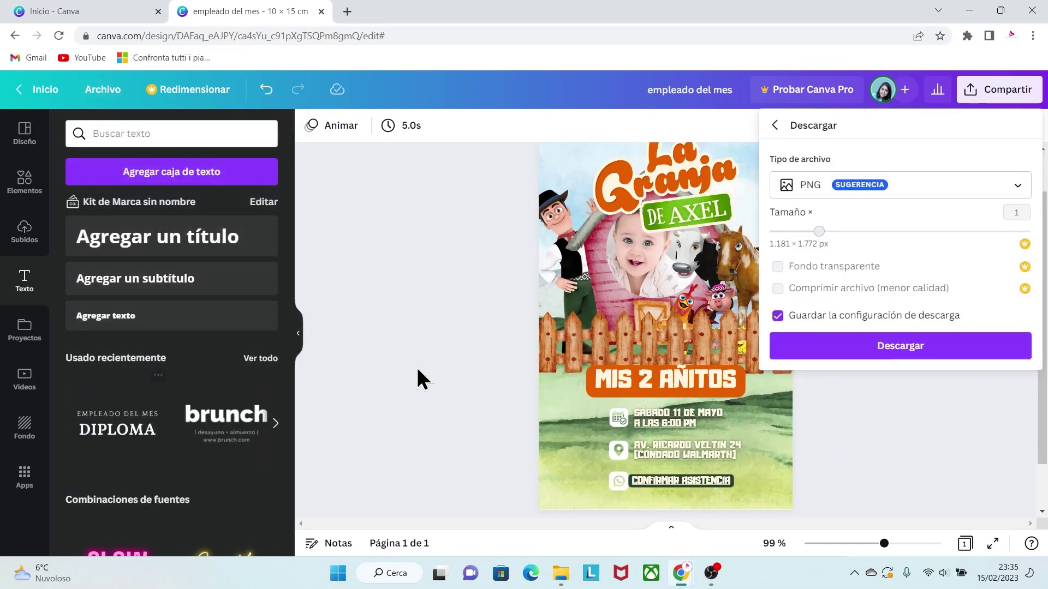
pyautogui.click(1016, 187)
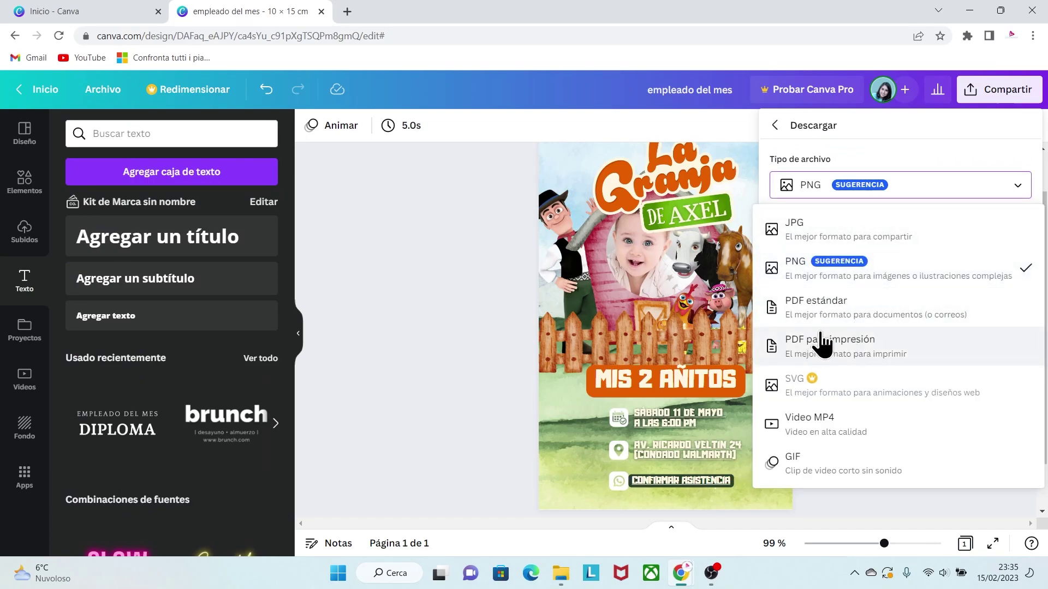
pyautogui.click(852, 315)
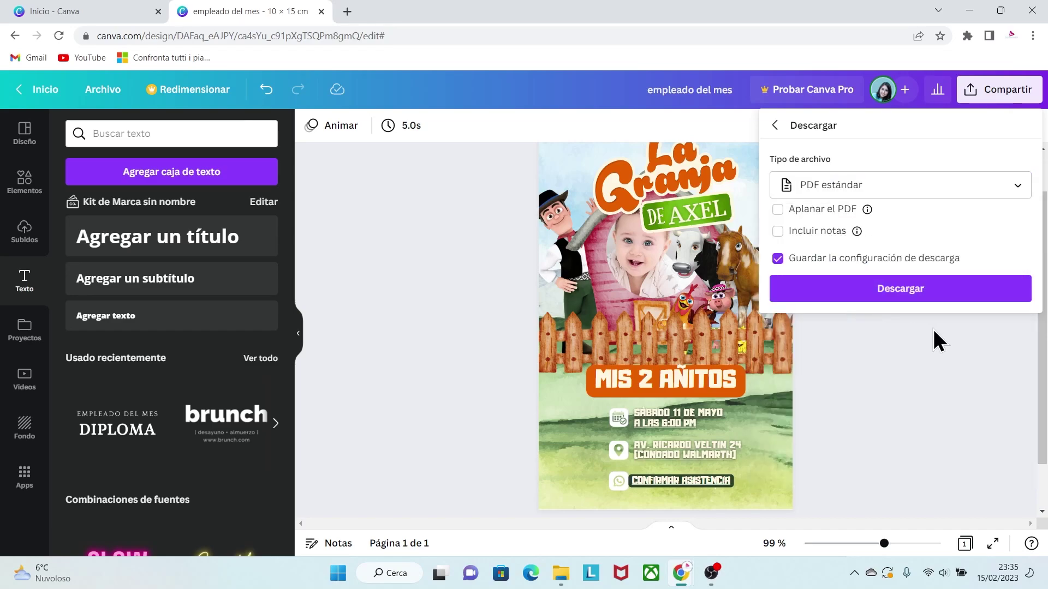
pyautogui.click(919, 299)
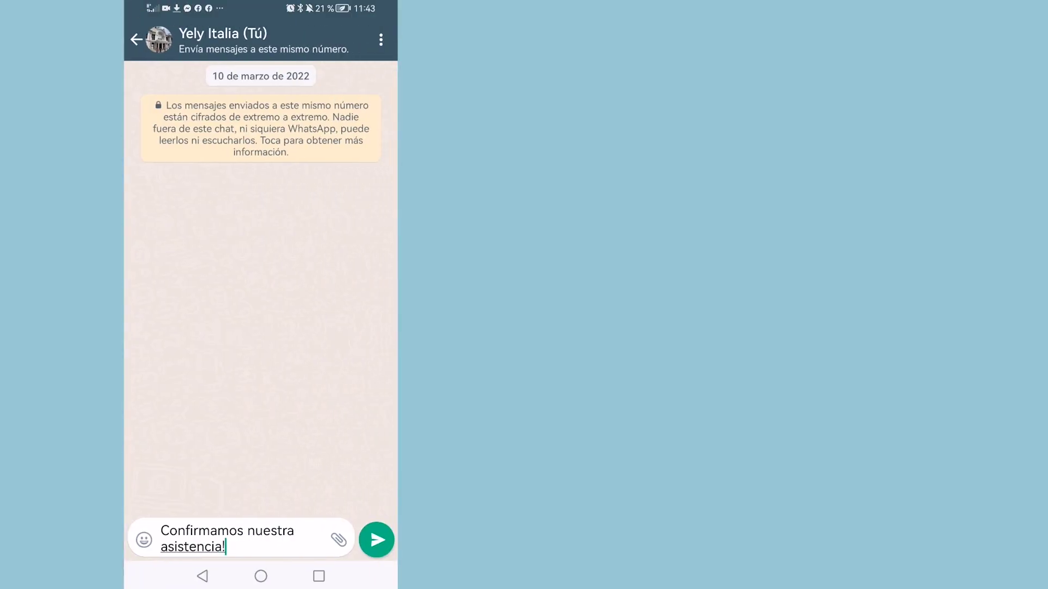
# Step: Send the prefilled "Confirmamos nuestra asistencia!" message in WhatsApp on the phone and return to the invitation PDF
pyautogui.click(376, 540)
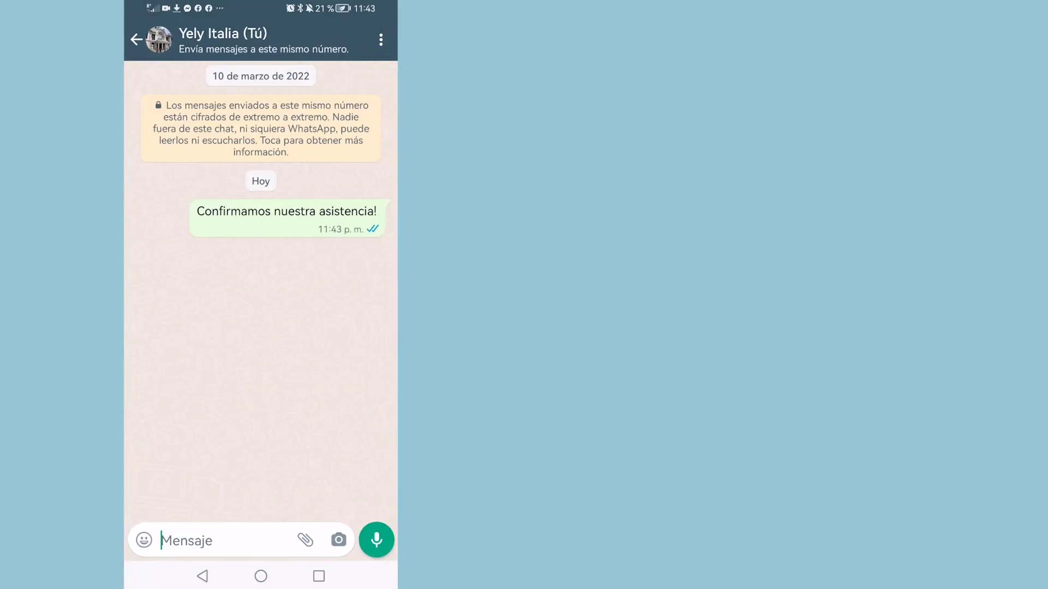
pyautogui.press('Escape')
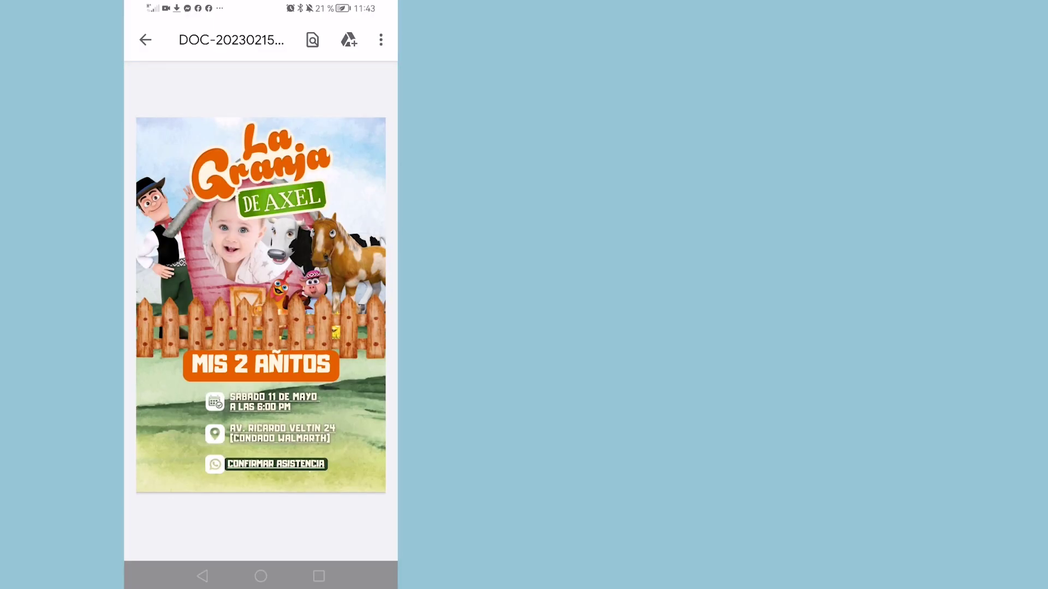